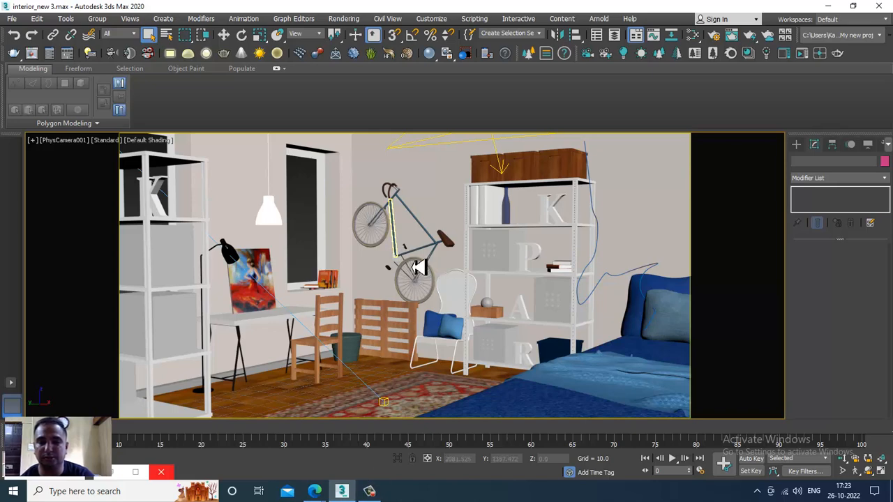
Step: Switch to the four-viewport layout and start an interactive V-Ray render preview in the PhysCamera001 viewport
left_click(419, 272)
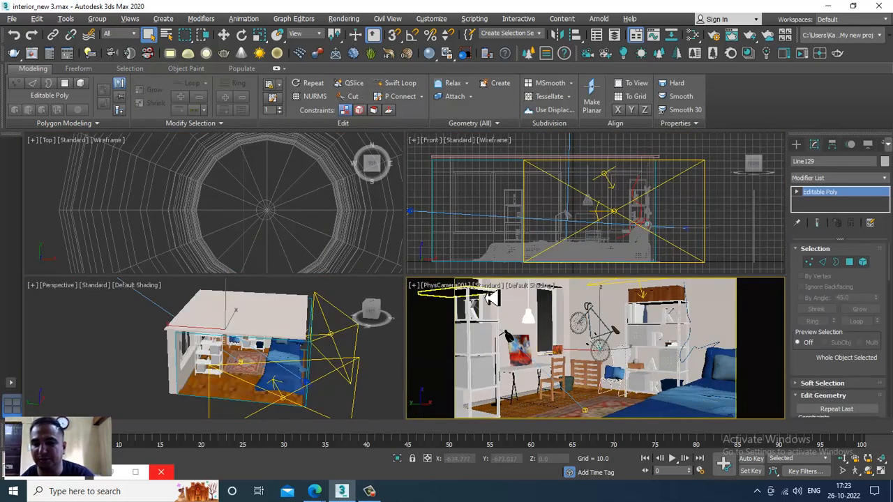
left_click(493, 287)
left_click(525, 317)
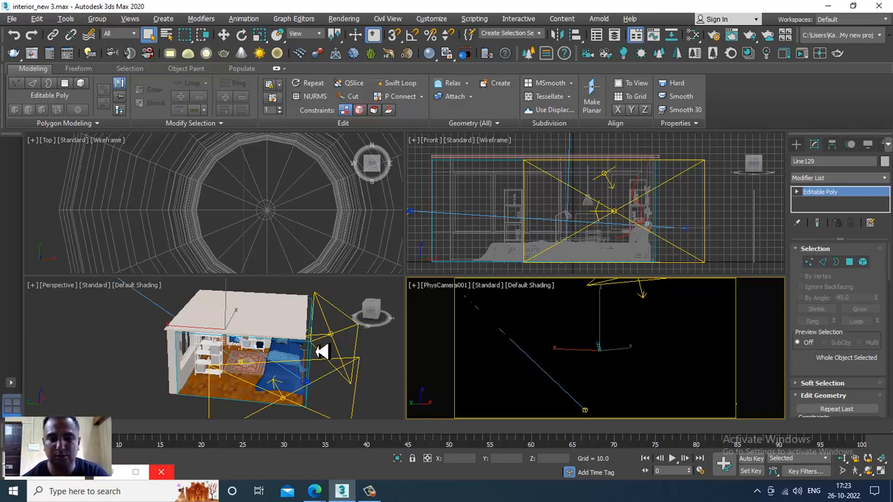
right_click(296, 351)
key("shift+q")
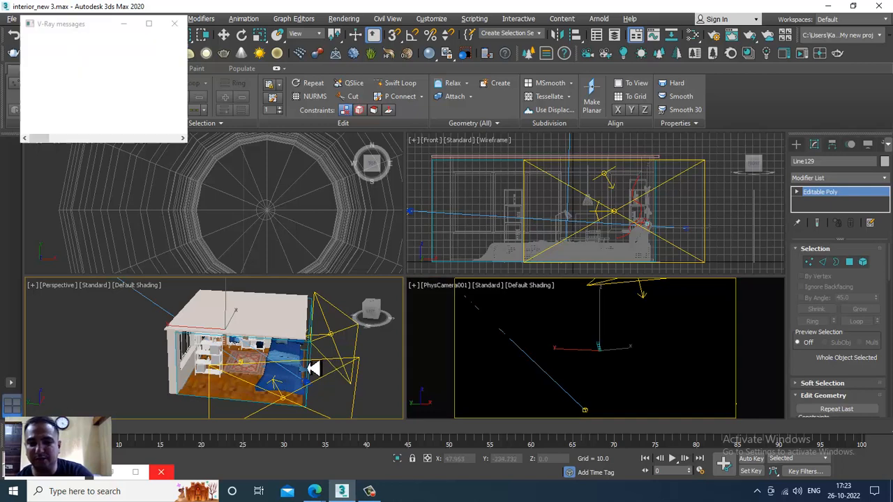
middle_click_drag(314, 369, 286, 371, "alt")
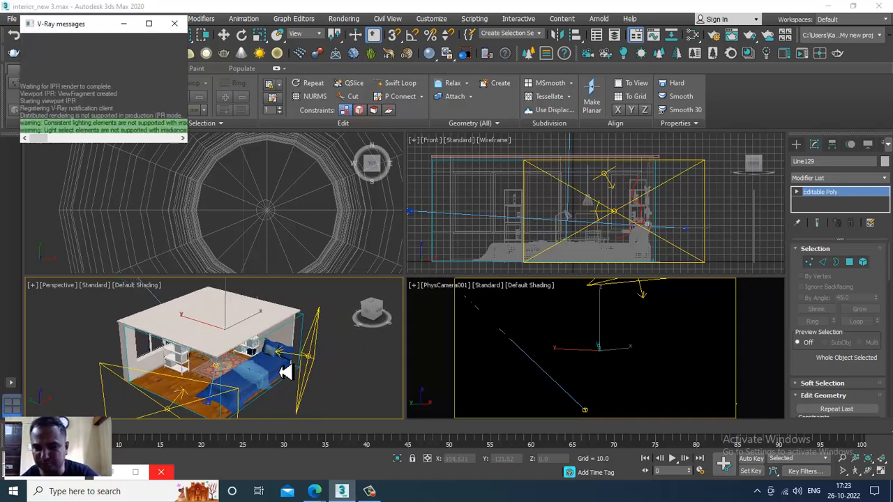
Step: Return the PhysCamera001 viewport to default shading, clear the selection and close the V-Ray messages window
right_click(501, 293)
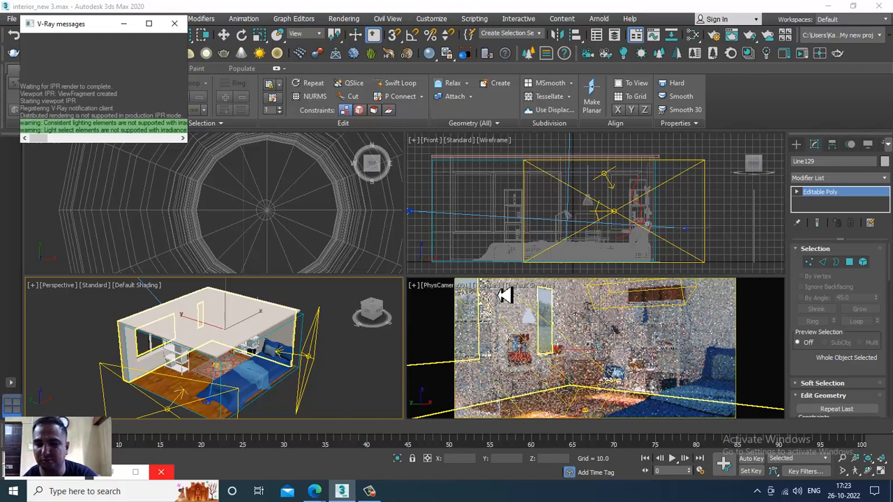
left_click(500, 290)
left_click(500, 304)
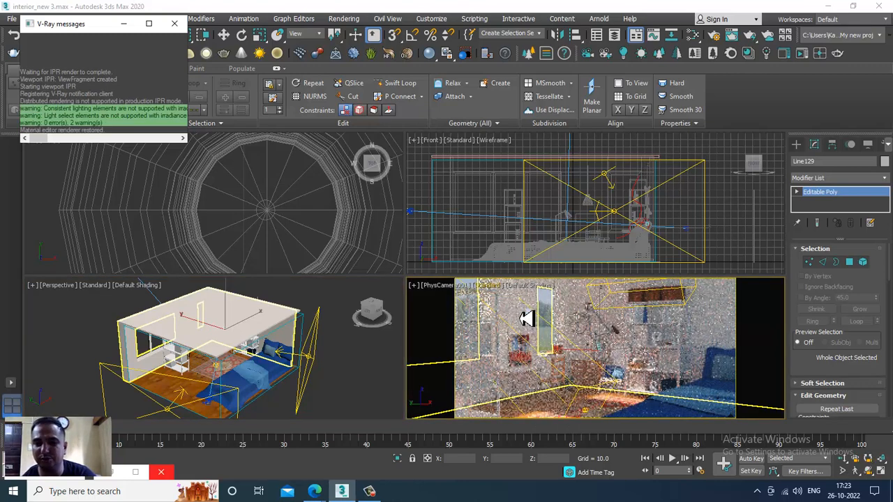
left_click(368, 359)
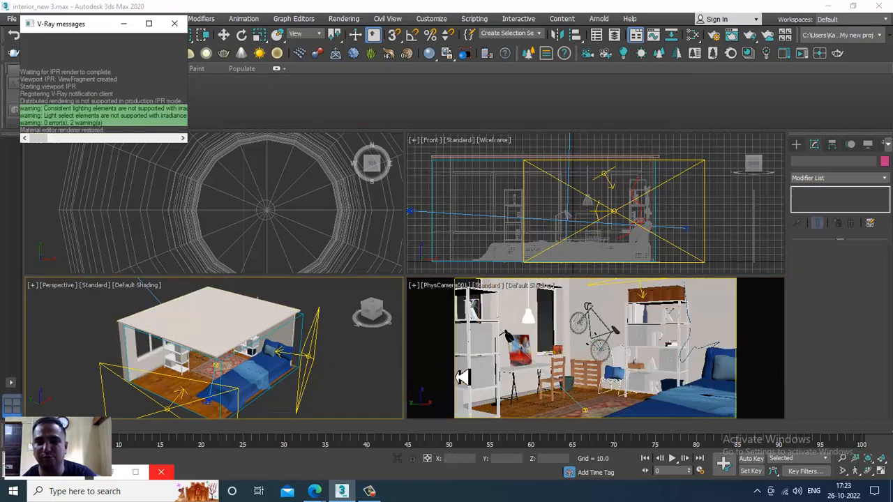
left_click(174, 24)
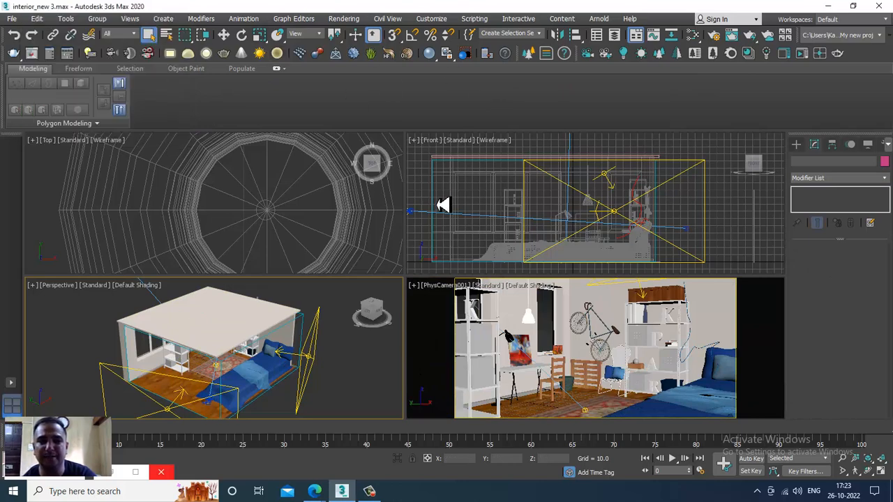
Step: Open Render Setup for the PhysCamera001 view and place its window clear of the perspective view
left_click(588, 310)
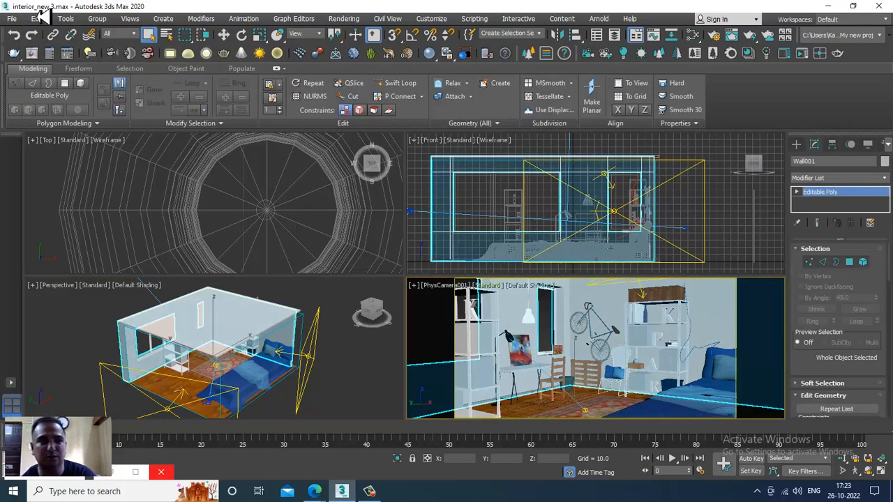
left_click(12, 19)
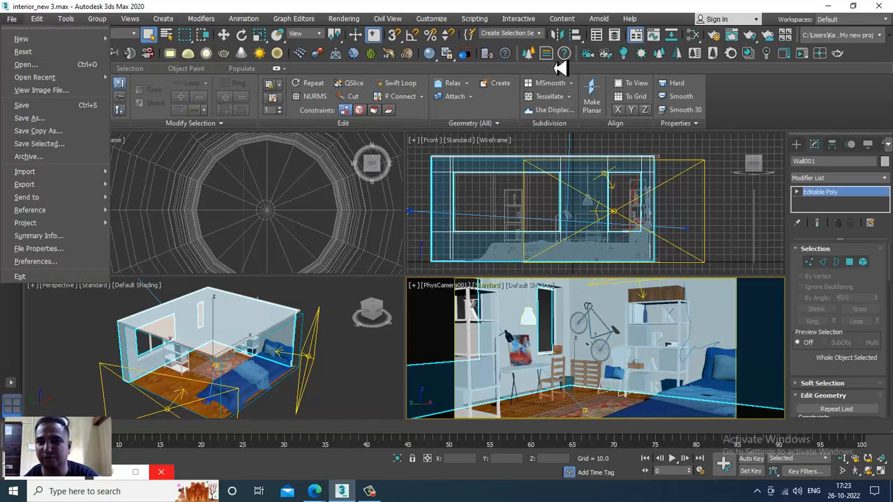
left_click(478, 36)
left_click(345, 19)
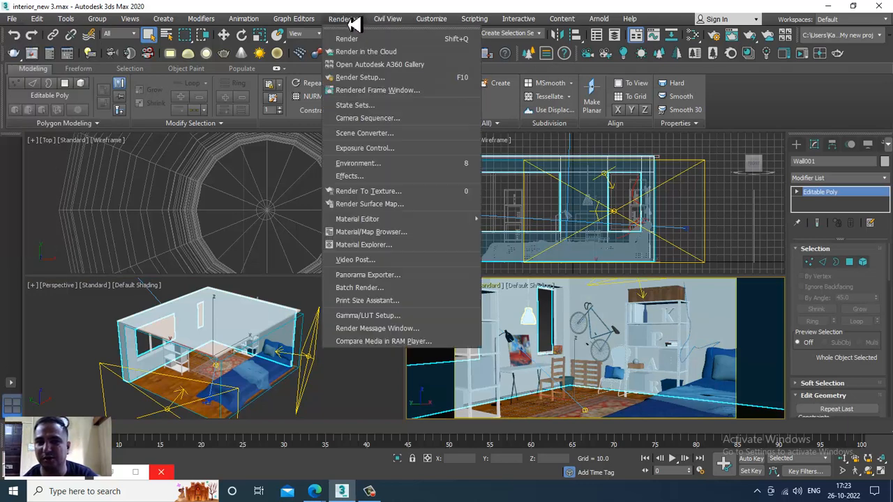
left_click(384, 78)
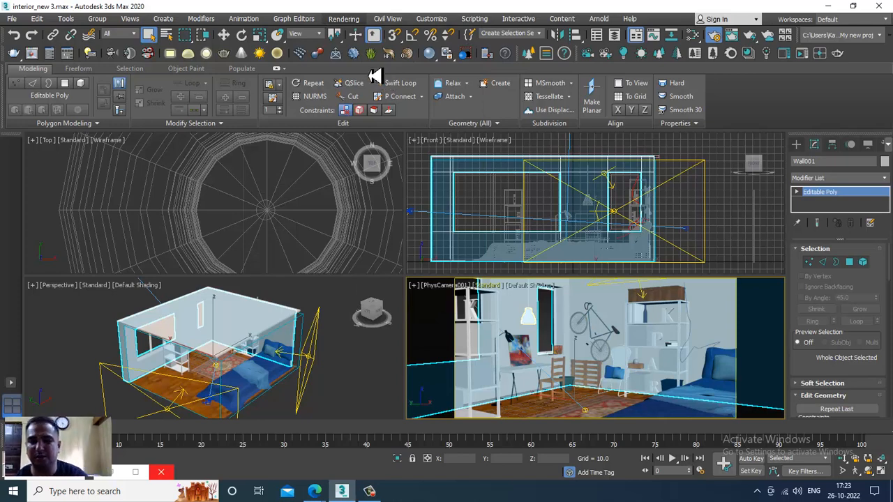
left_click(153, 191)
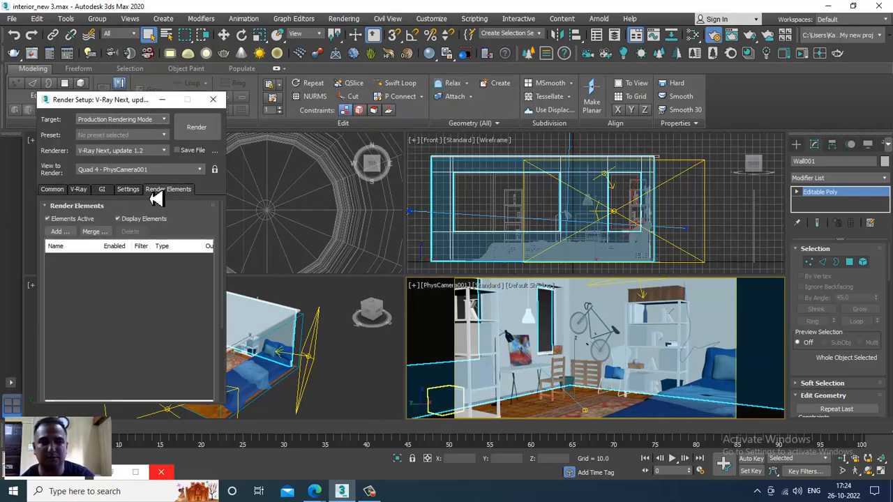
left_click_drag(95, 105, 578, 89)
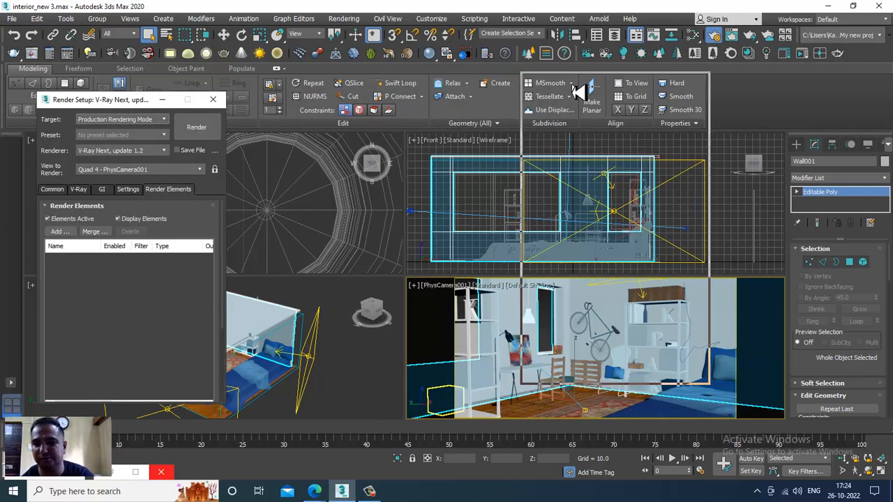
Step: Examine the V-Ray image sampler and filter options, and expand the Global DMC, Environment and Color mapping settings
left_click(563, 174)
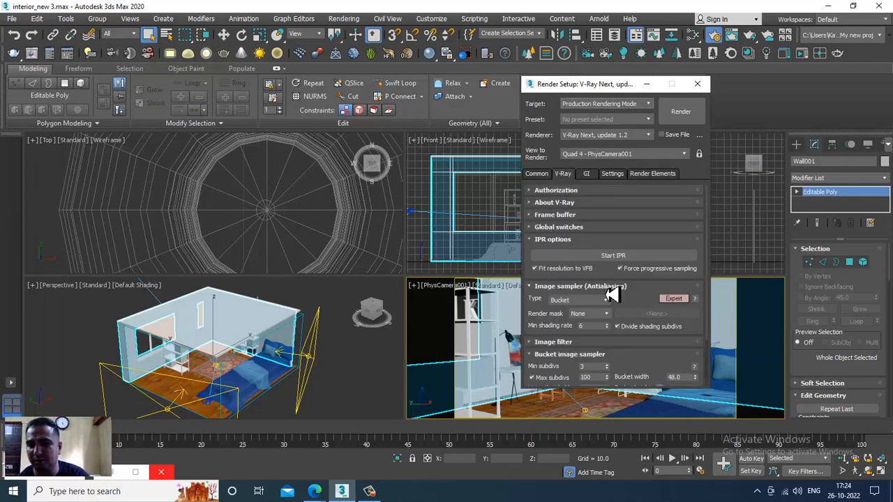
left_click_drag(628, 364, 607, 249)
left_click(605, 314)
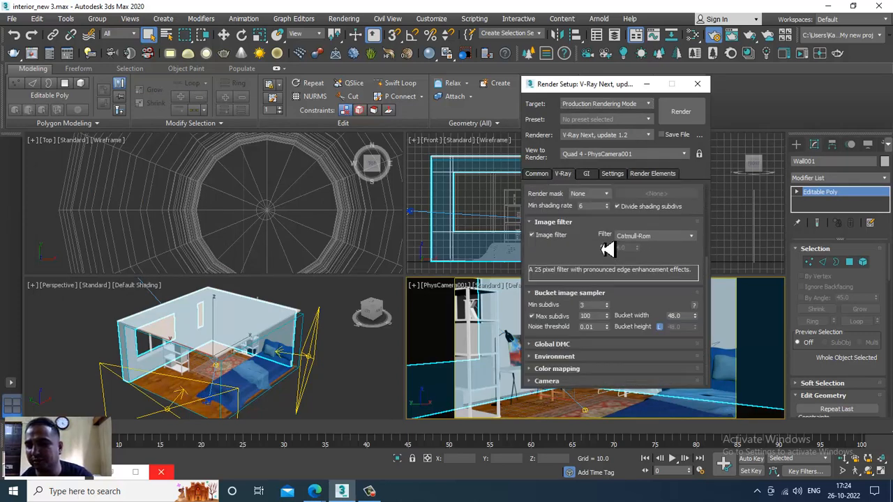
left_click(565, 344)
left_click(553, 367)
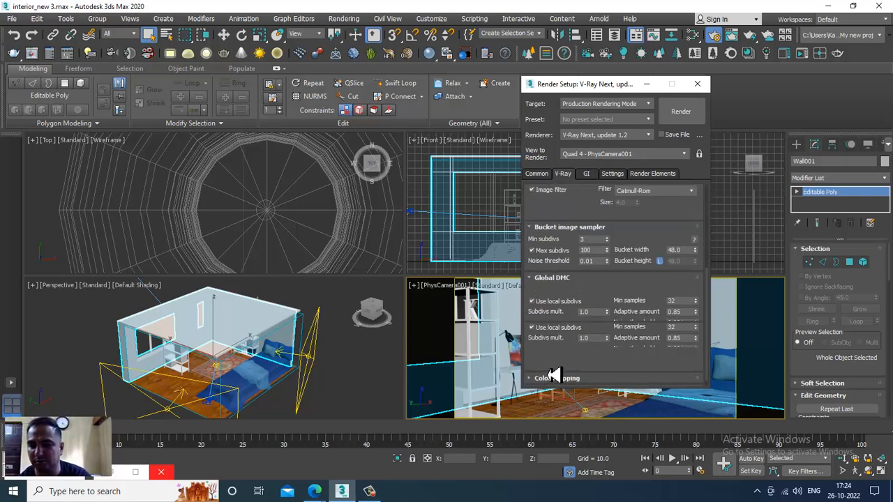
left_click(588, 373)
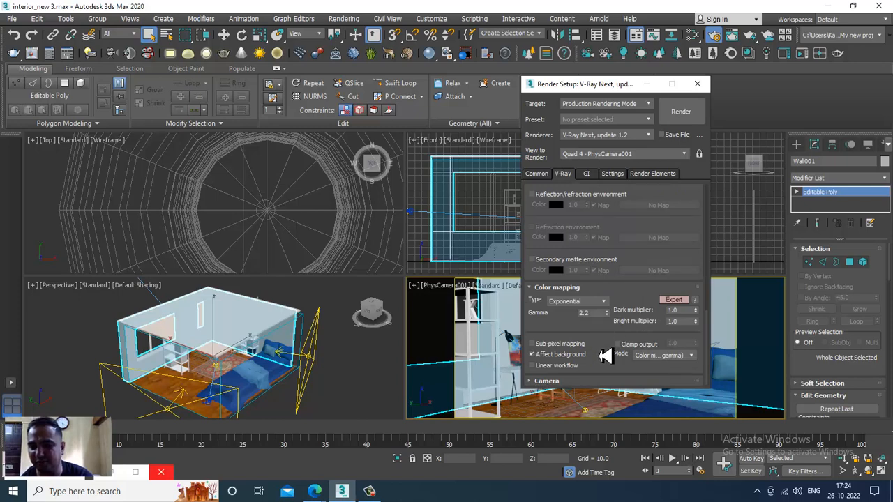
Step: Examine the global illumination engines with their irradiance map and light cache options, and the V-Ray system settings
left_click(586, 175)
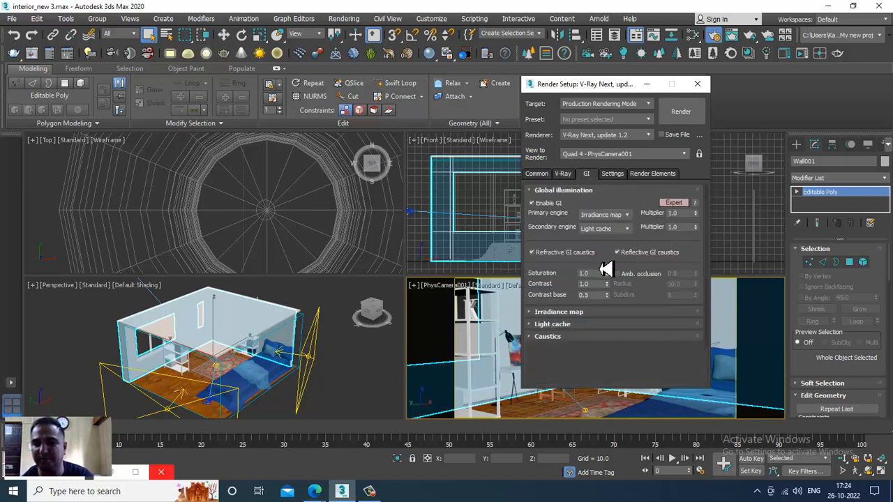
left_click(582, 324)
scroll(608, 293, "down", 5)
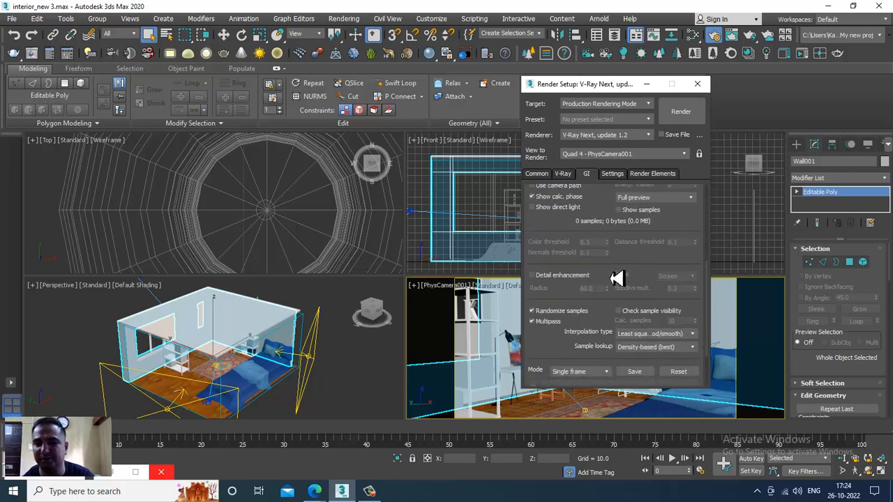
left_click_drag(617, 277, 642, 53)
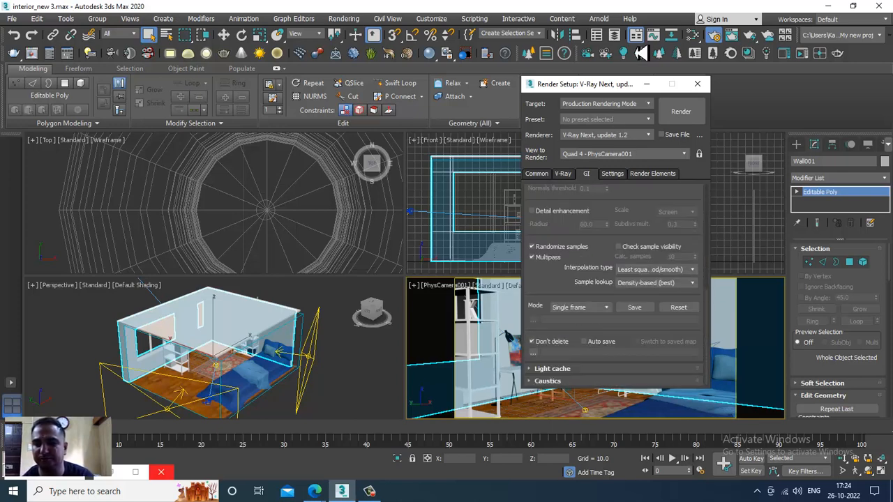
left_click(567, 370)
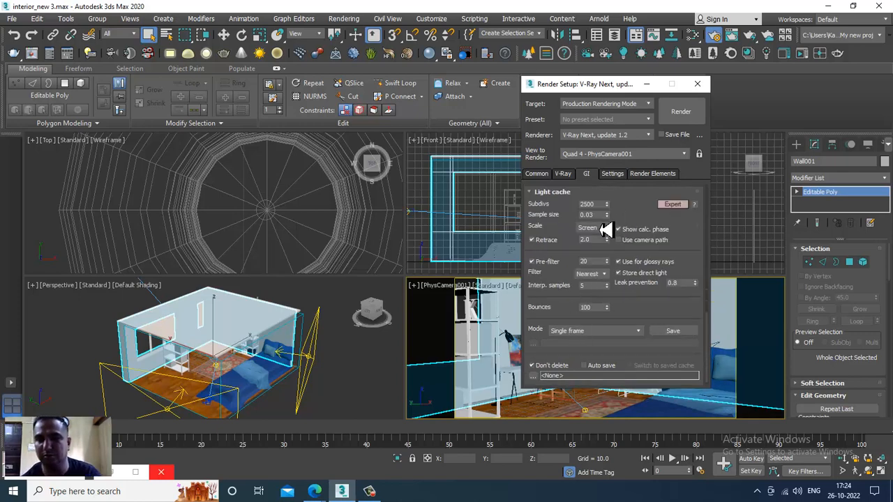
left_click_drag(662, 233, 651, 214)
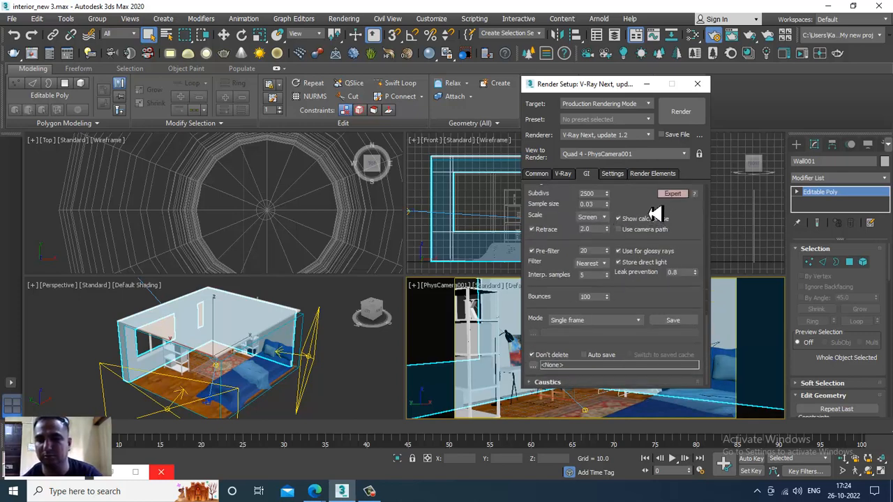
left_click(613, 173)
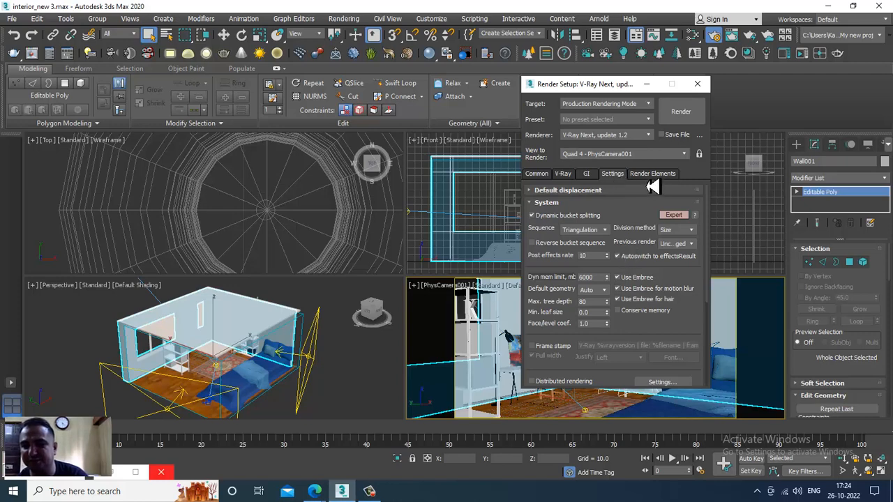
Step: Expand the V-Ray global switches and review them together with the image sampler, filter and Global DMC options
left_click(562, 173)
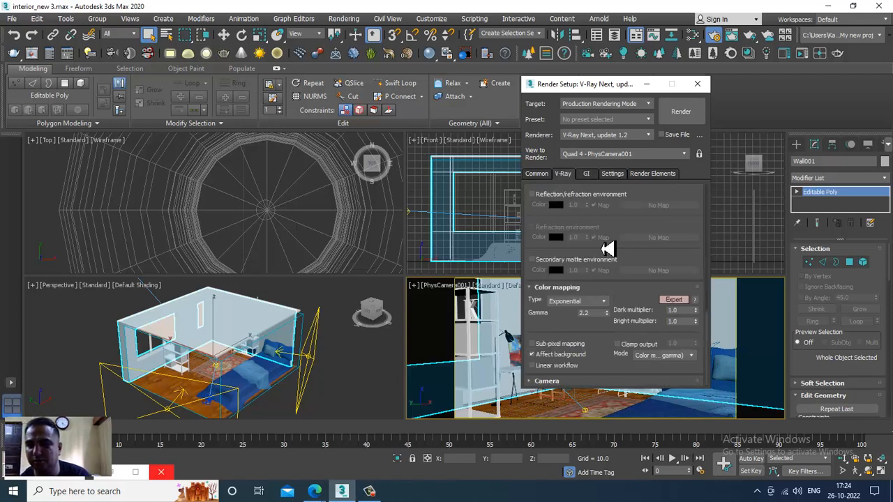
left_click_drag(607, 249, 583, 427)
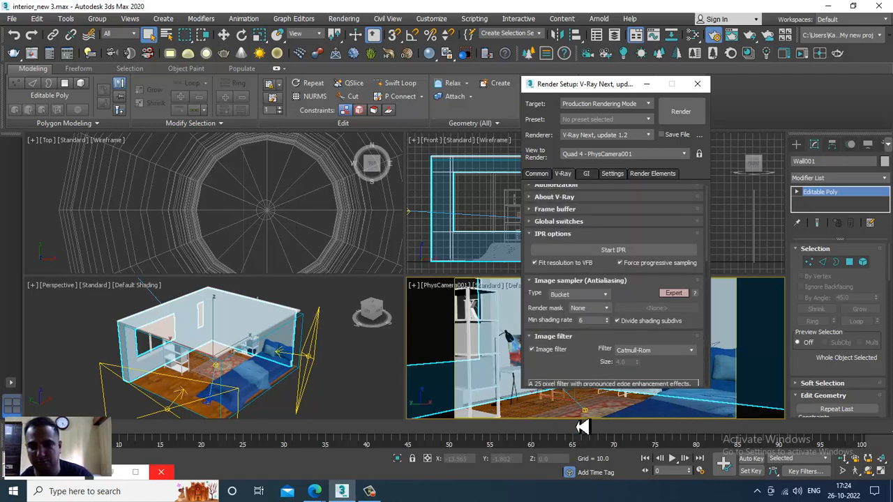
left_click(572, 221)
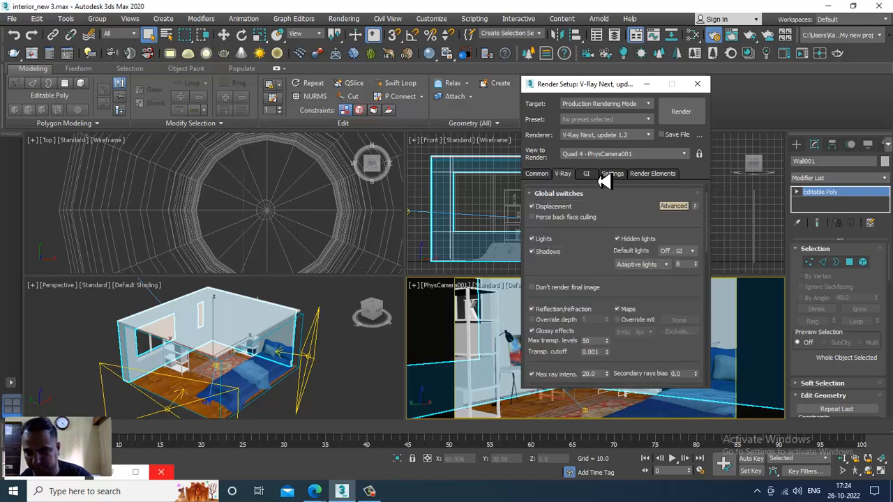
left_click_drag(592, 281, 608, 102)
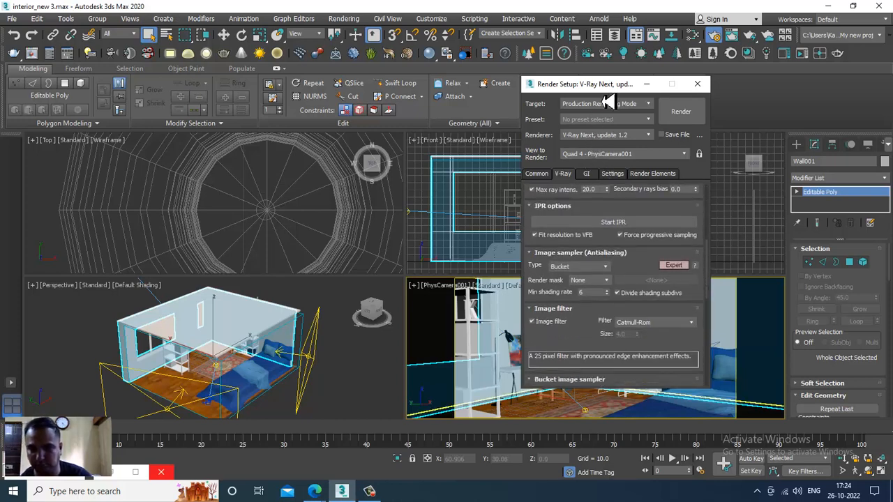
left_click_drag(658, 269, 655, 139)
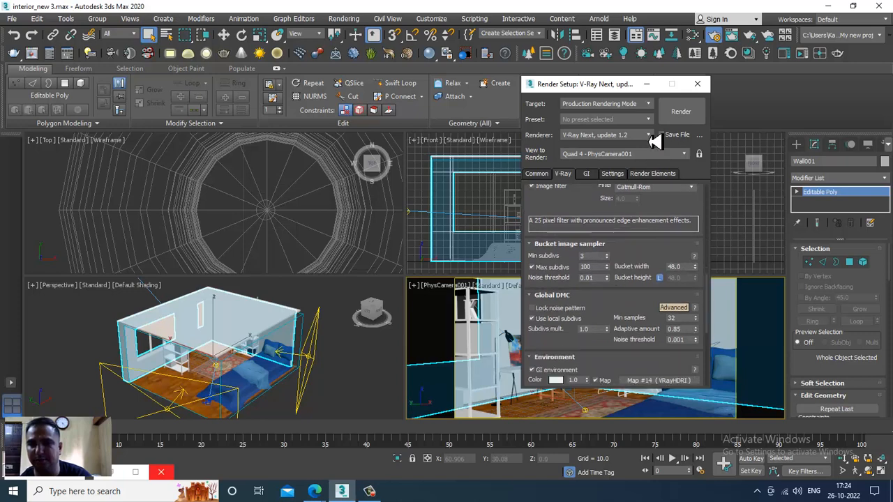
Step: Check the bucket sampler's noise threshold and set the Global DMC adaptive amount to 1.0
left_click(586, 256)
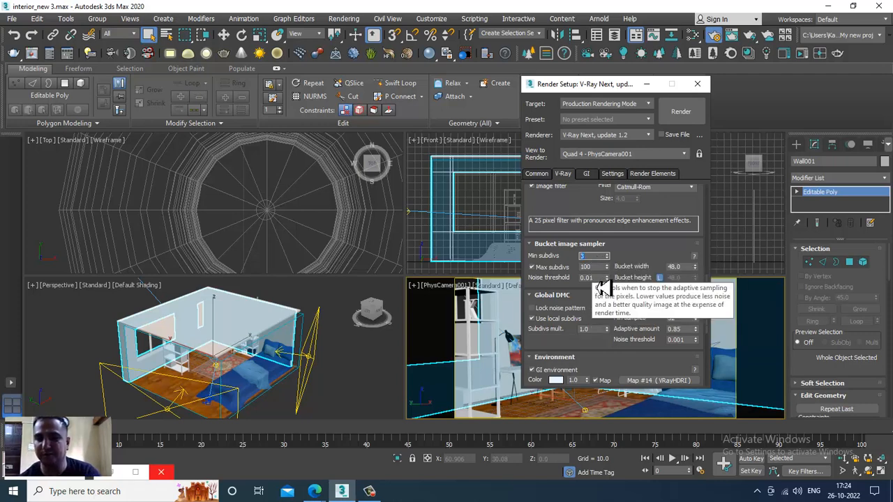
left_click(598, 287)
left_click_drag(598, 279, 549, 270)
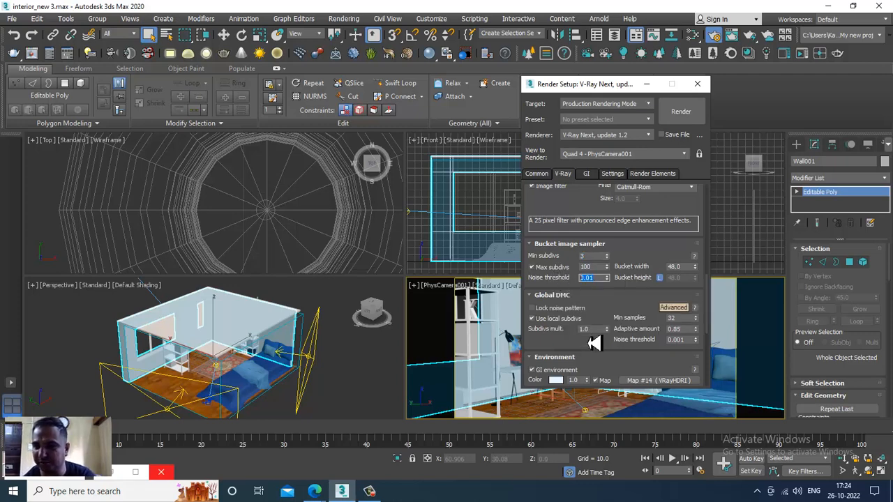
left_click_drag(689, 341, 601, 327)
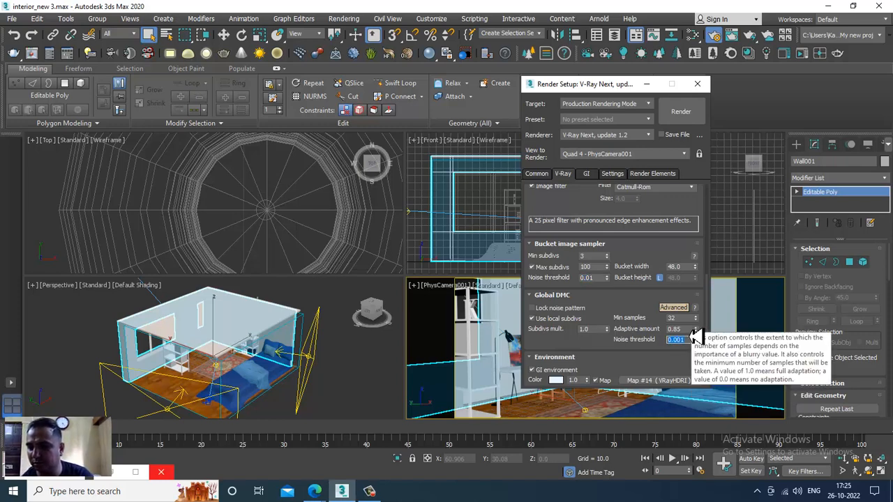
left_click_drag(677, 329, 643, 219)
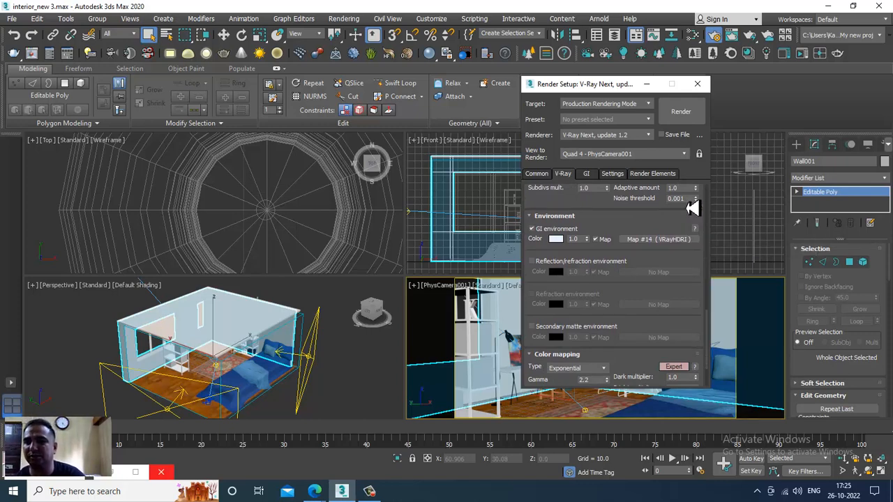
double_click(671, 198)
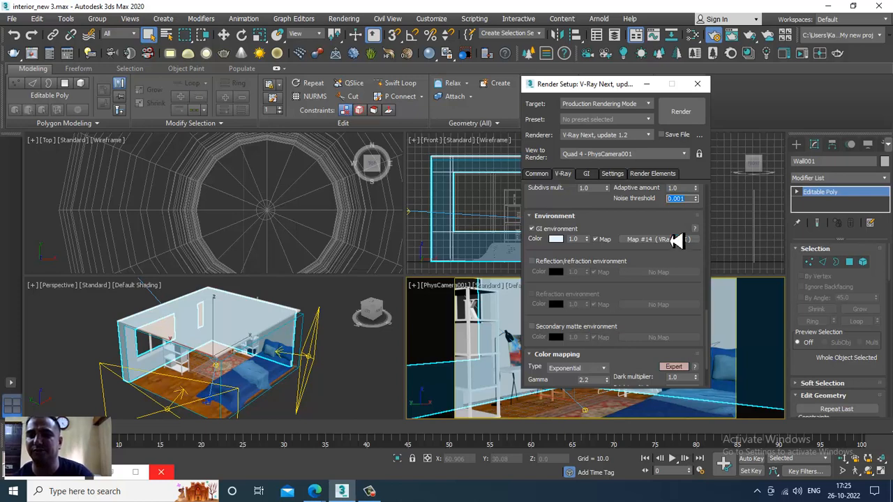
Step: Review the global illumination engines together with the irradiance map and light cache settings
left_click(586, 175)
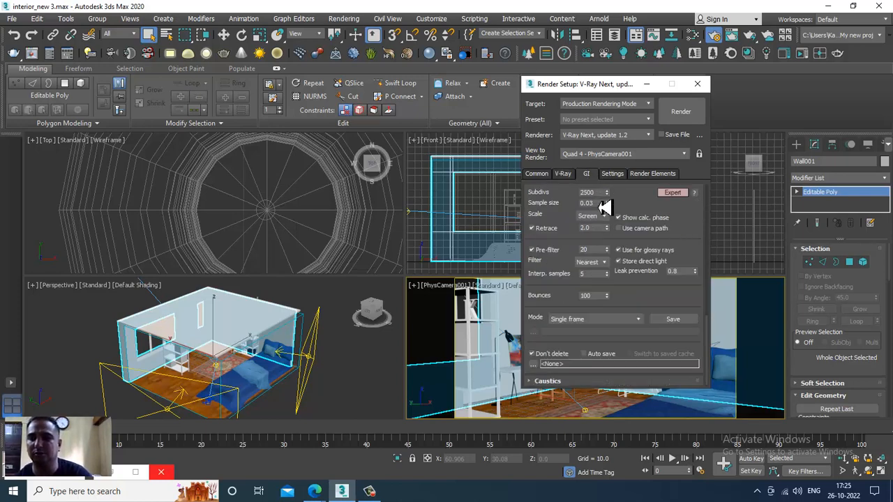
scroll(647, 215, "down", 3)
scroll(619, 260, "up", 5)
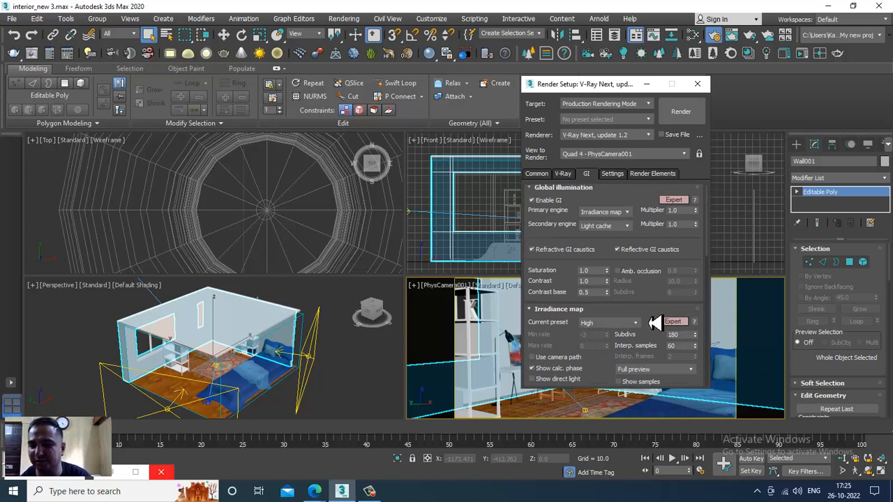
scroll(637, 296, "down", 3)
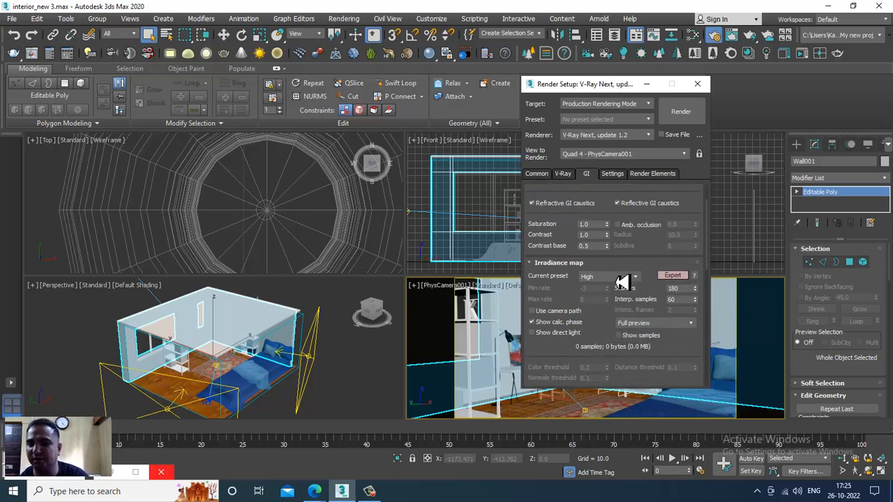
scroll(614, 328, "down", 5)
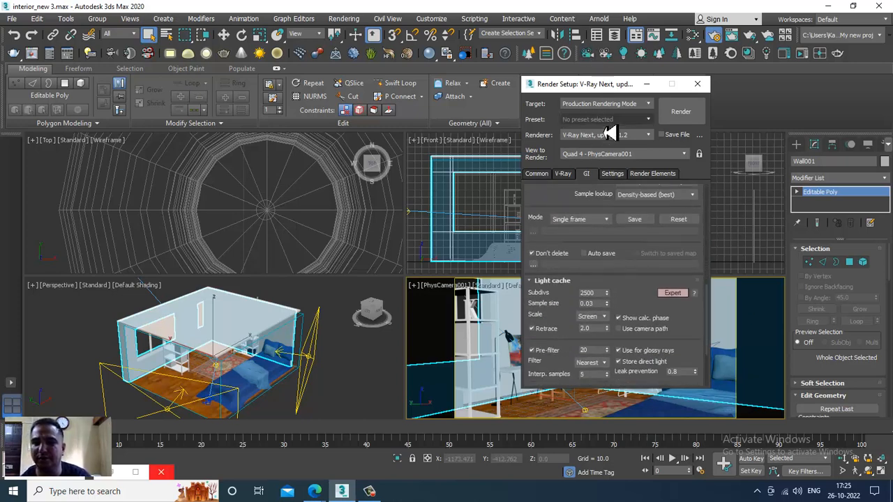
Step: Start adding render elements and select VRayDiffuseFilter, VRayGlobalIllumination and VRayLighting from the available elements
left_click(650, 174)
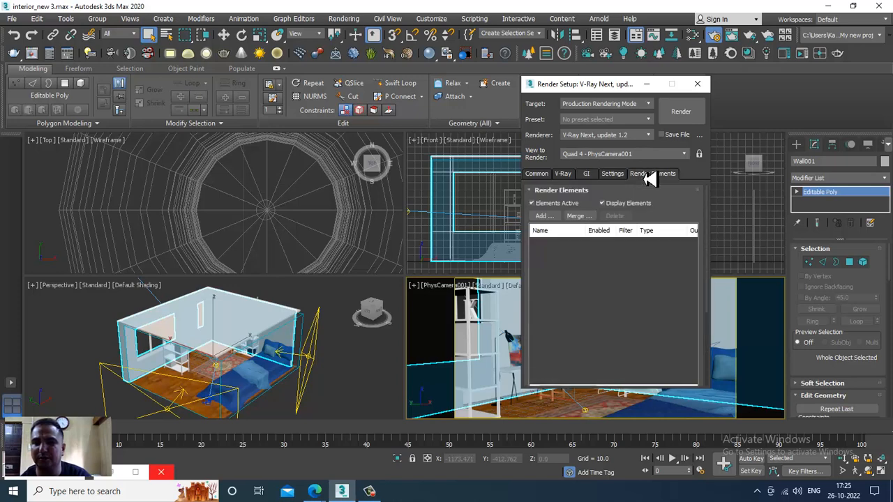
left_click(371, 492)
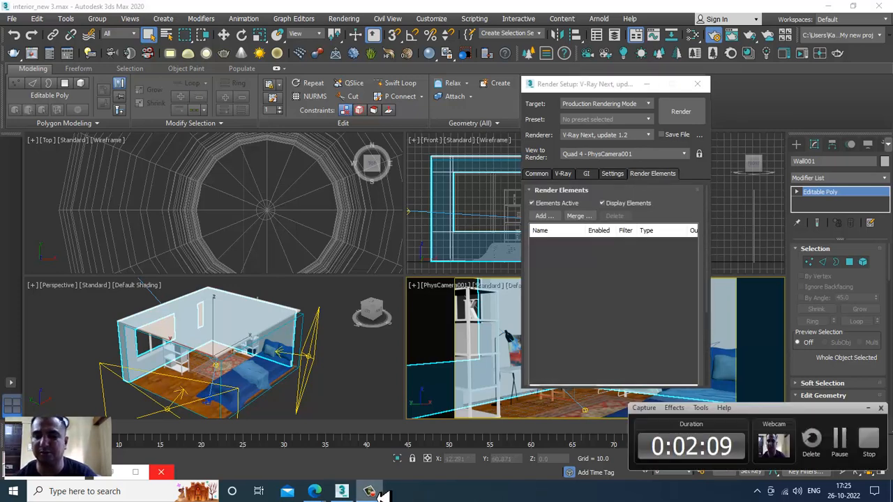
left_click(841, 451)
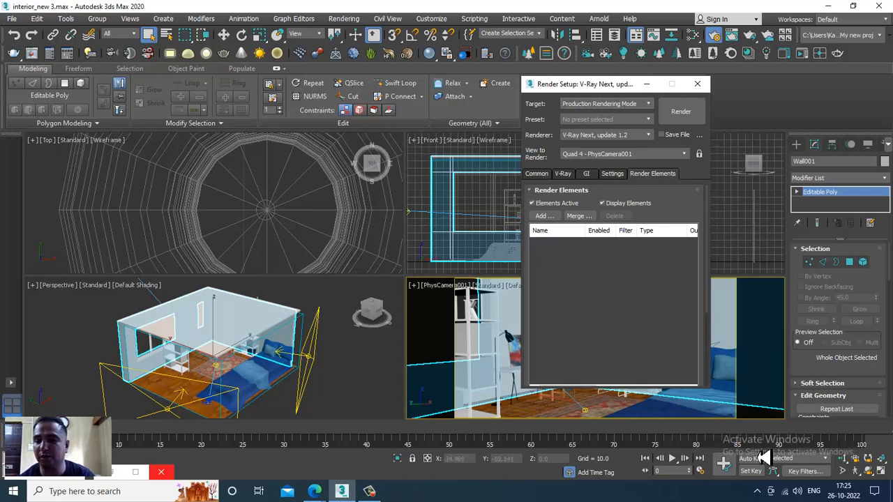
left_click(544, 216)
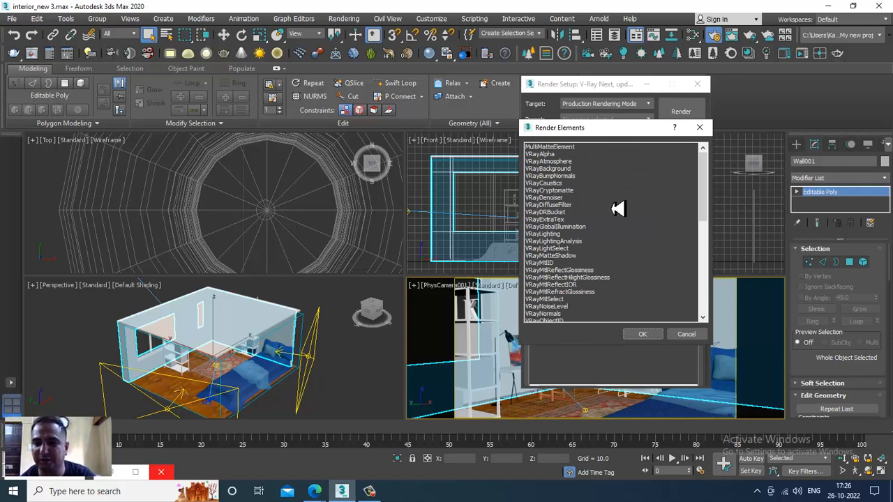
left_click(572, 207)
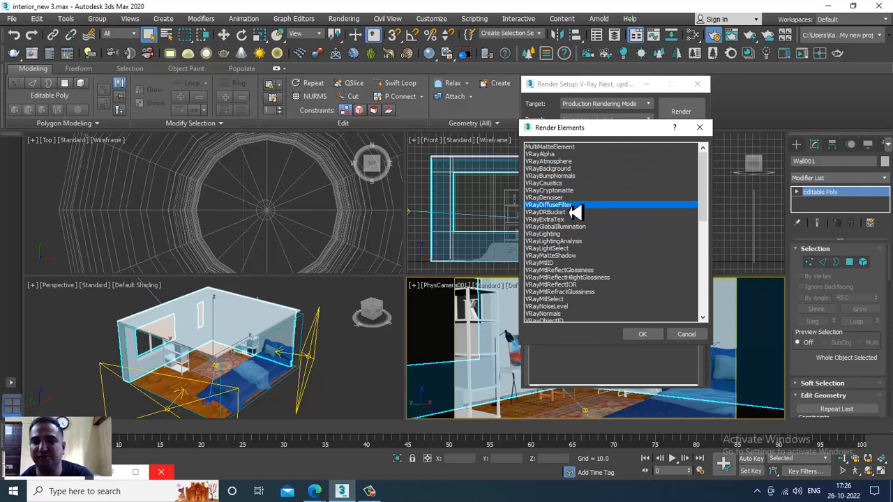
left_click(582, 227, "ctrl")
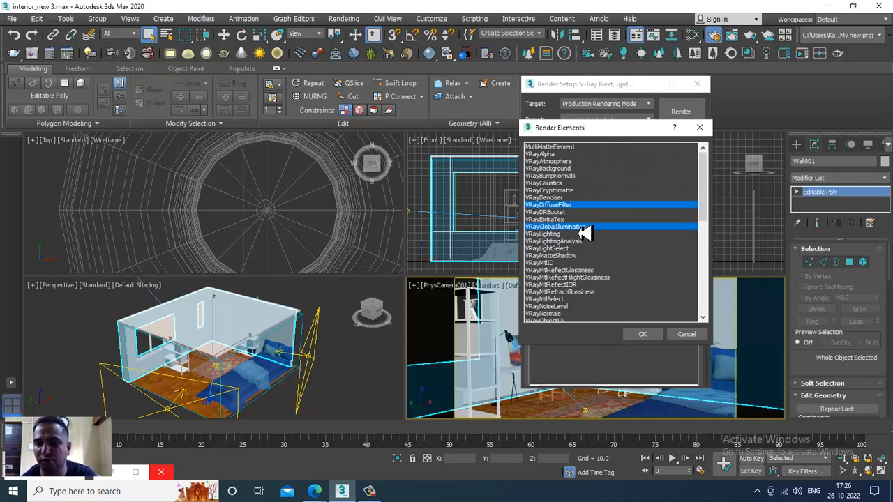
left_click(569, 235, "ctrl")
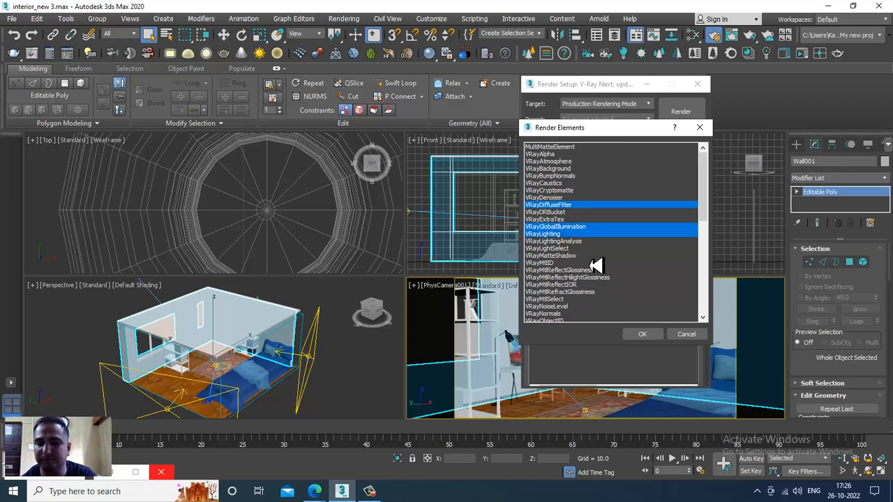
Step: Extend the render element selection with VRayReflection, VRayRefraction, VRaySelfIllumination, VRayShadows, VRaySpecular and VRayZDepth
scroll(594, 271, "down", 5)
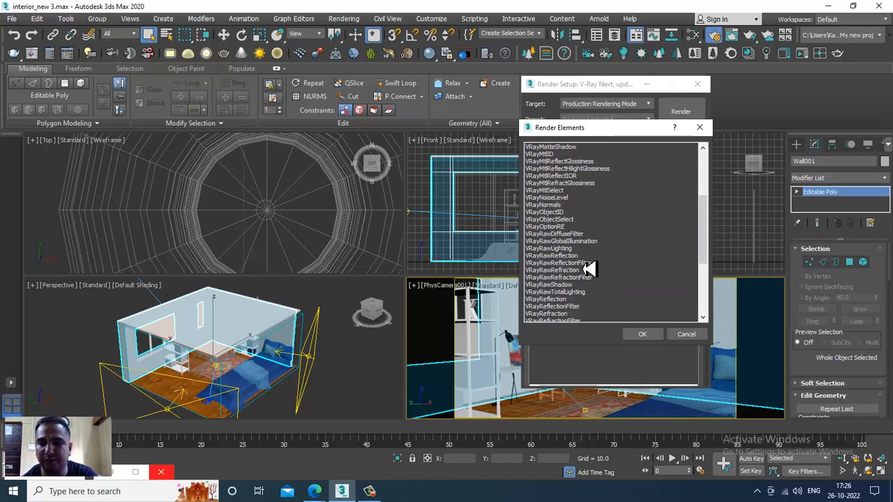
scroll(589, 269, "down", 2)
left_click(570, 256, "ctrl")
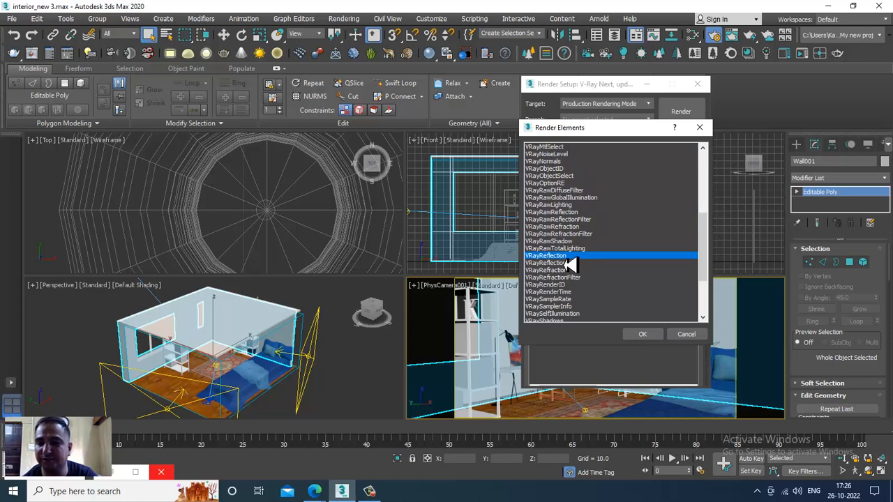
left_click(569, 270, "ctrl")
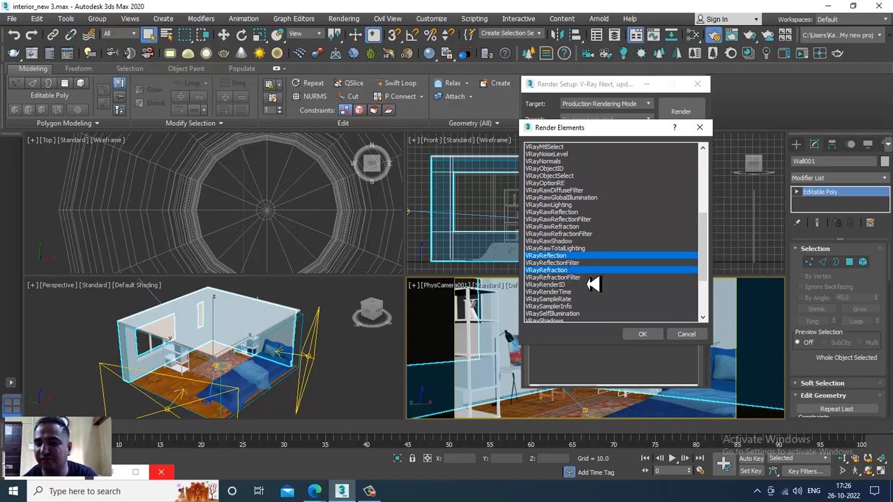
scroll(600, 290, "down", 2)
left_click(567, 272, "ctrl")
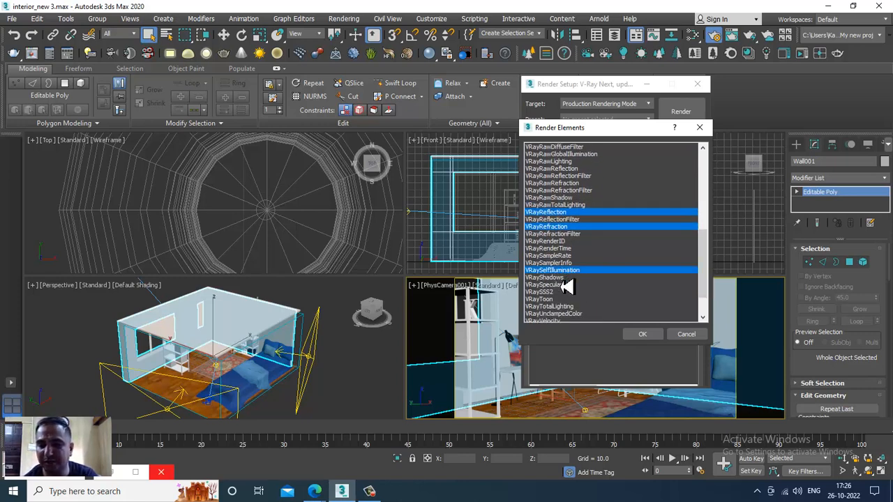
left_click(562, 278, "ctrl")
left_click(564, 285, "ctrl")
scroll(568, 300, "down", 2)
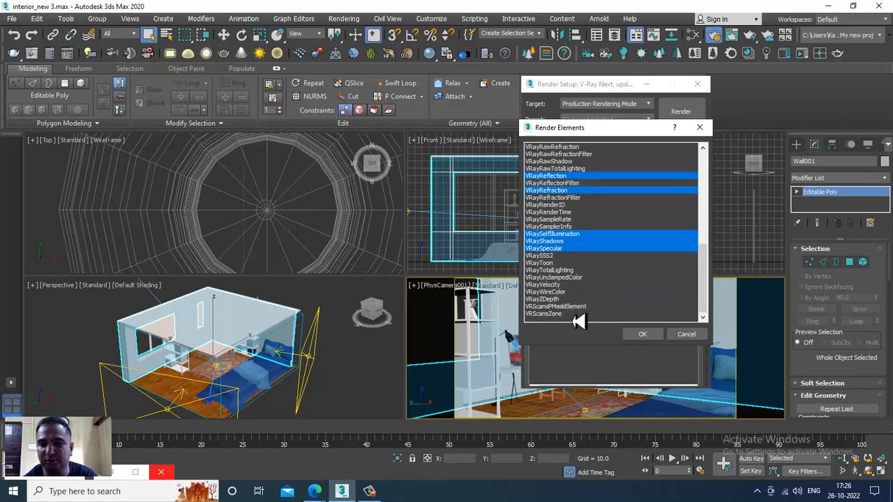
left_click(564, 300, "ctrl")
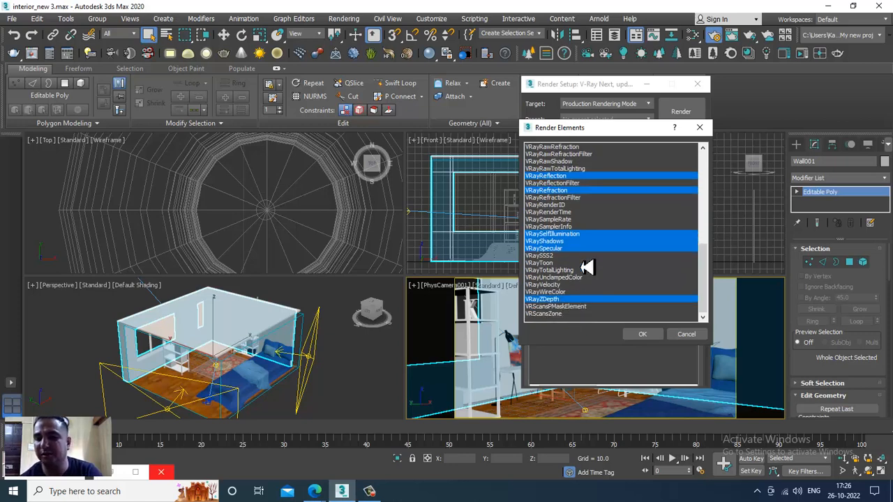
Step: Include VRayDenoiser in the selection, check the chosen elements and add them all to the render elements
scroll(586, 267, "up", 9)
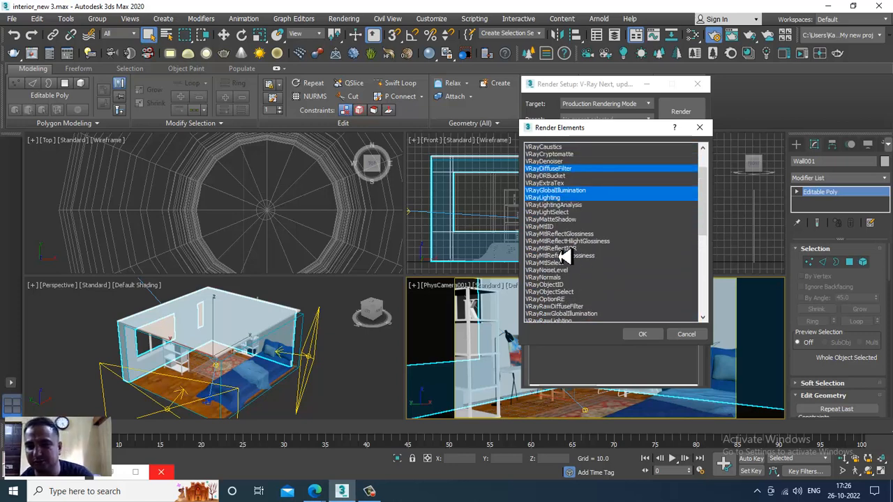
left_click(572, 162, "ctrl")
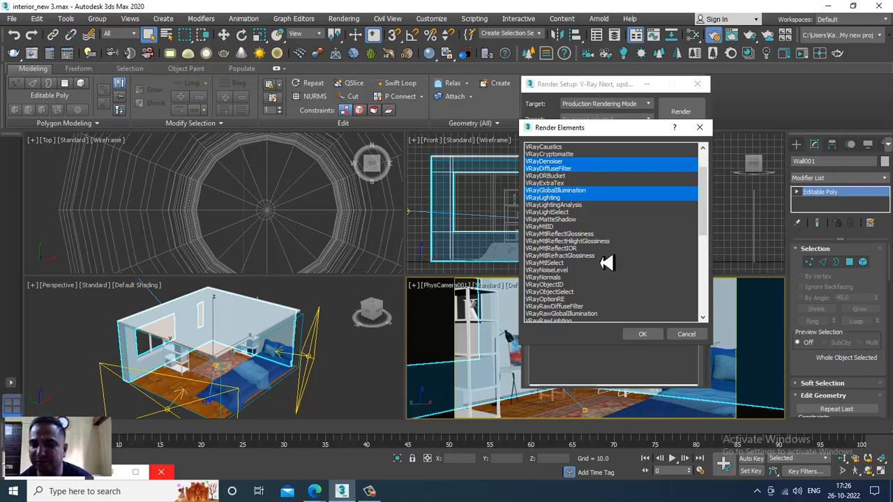
scroll(558, 275, "down", 1)
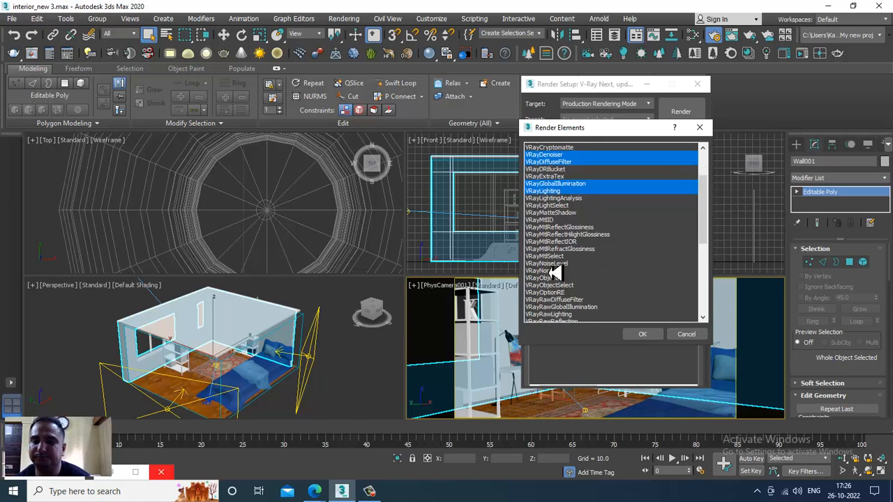
scroll(577, 289, "down", 4)
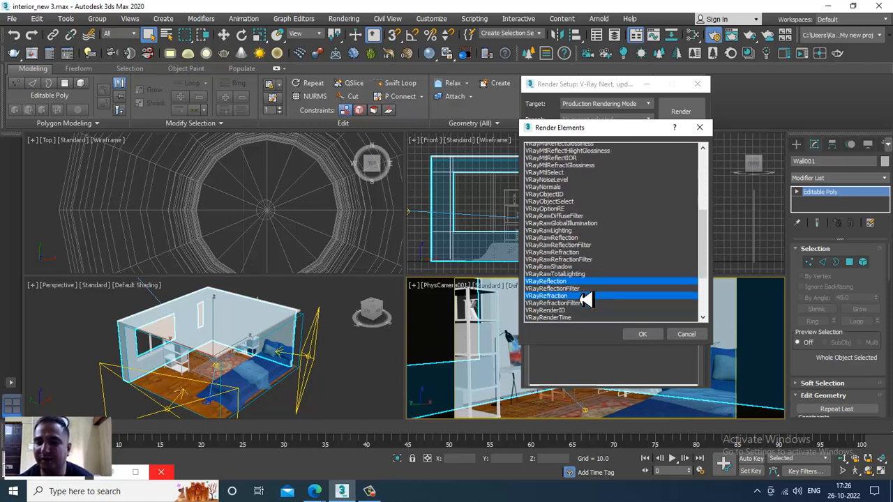
scroll(584, 296, "down", 2)
left_click(585, 292, "ctrl")
scroll(593, 290, "down", 1)
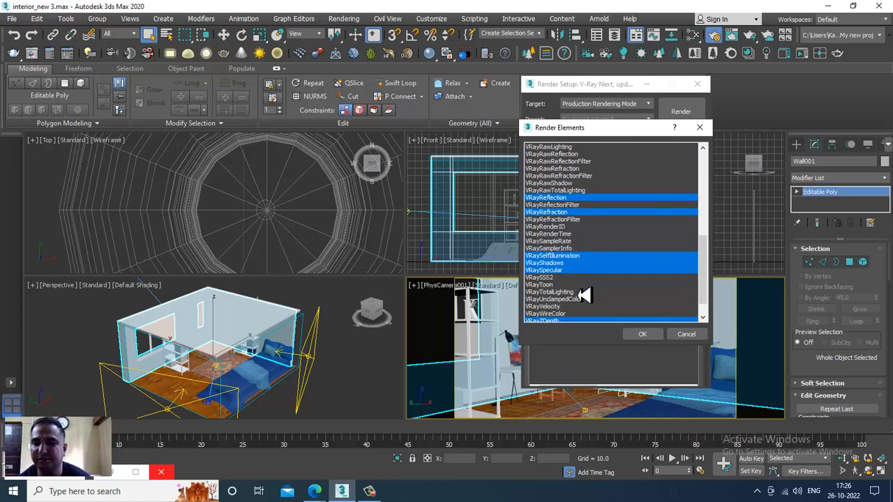
scroll(600, 286, "up", 3)
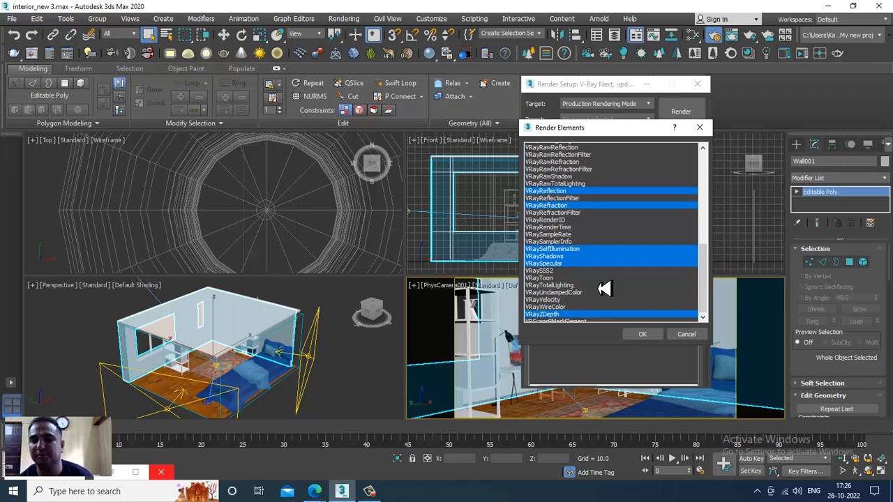
left_click(659, 338)
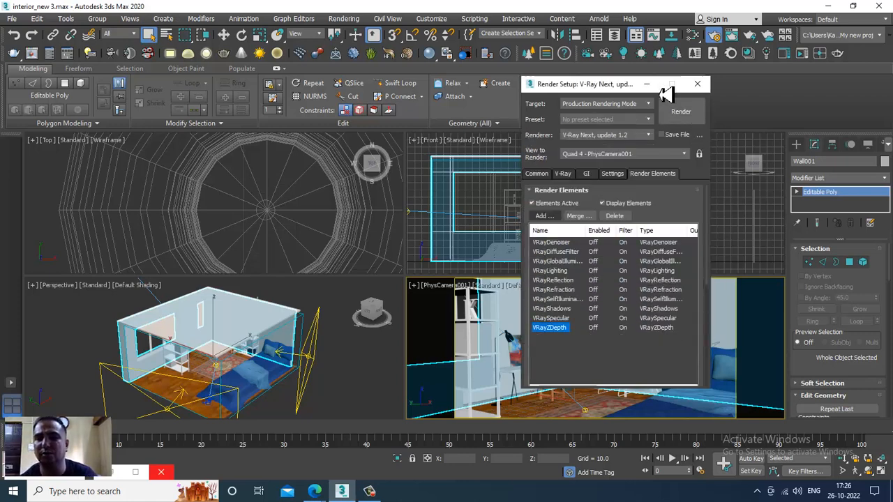
Step: Close Render Setup and save the scene as a new file named interior_new 4 in the New Interior folder
left_click(697, 84)
left_click(12, 21)
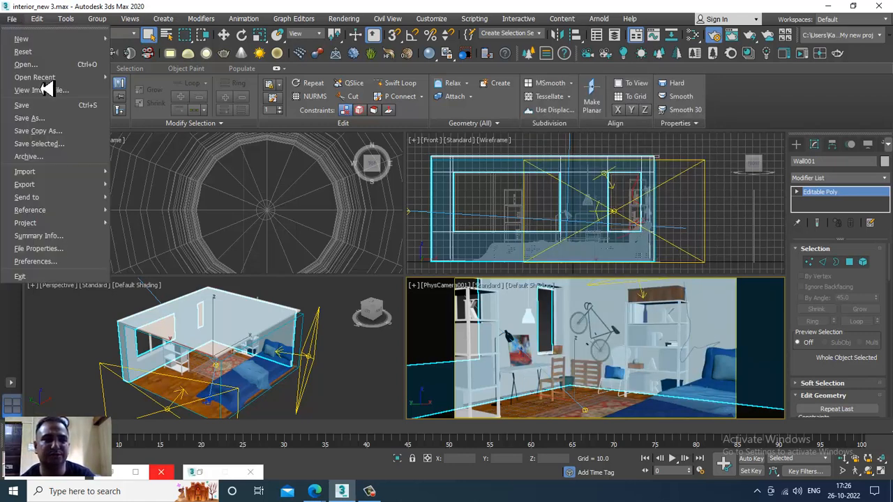
left_click(66, 127)
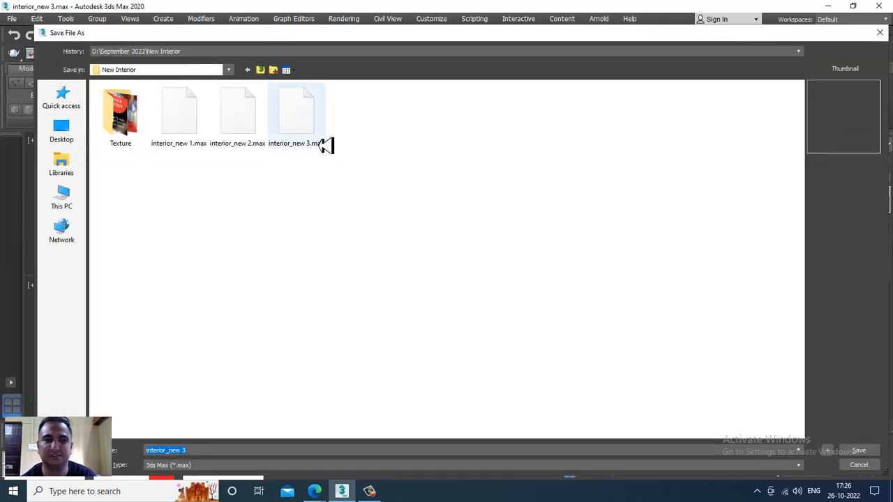
left_click(311, 130)
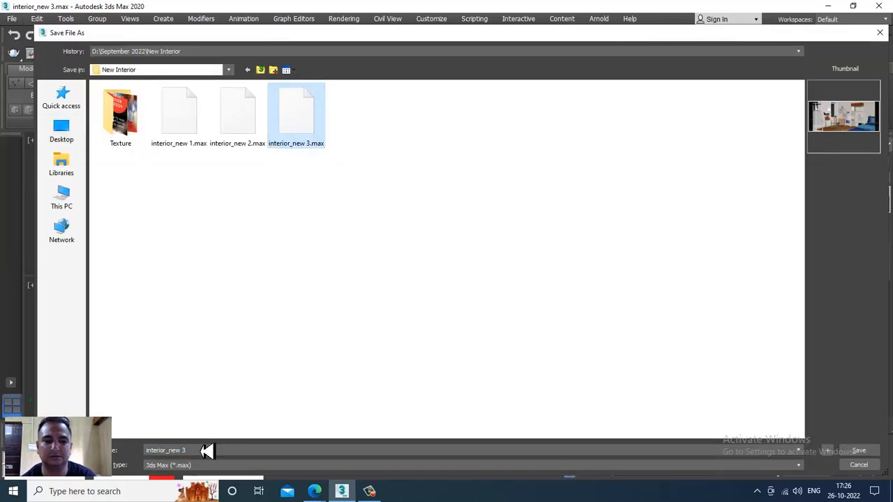
left_click(207, 452)
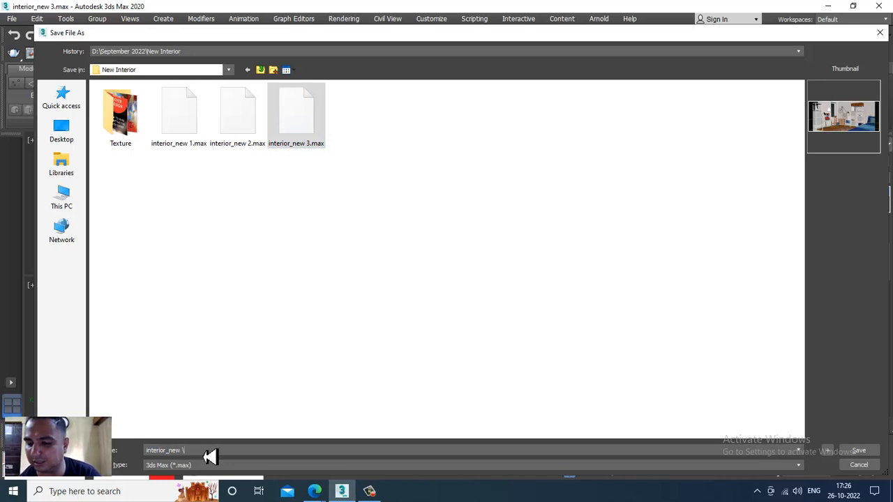
key("BackSpace")
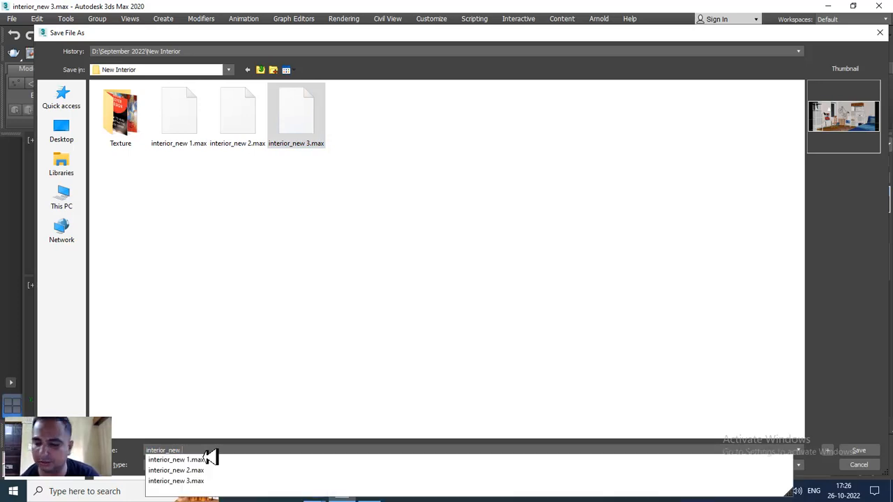
type("4")
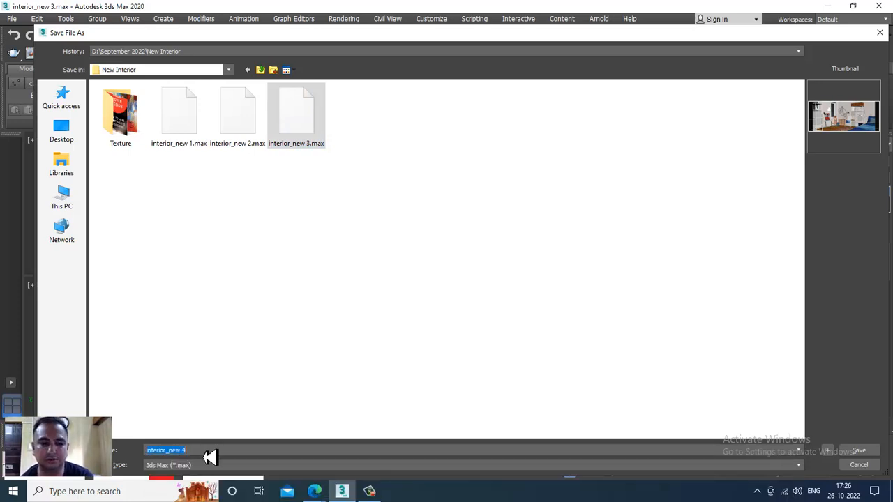
key("Return")
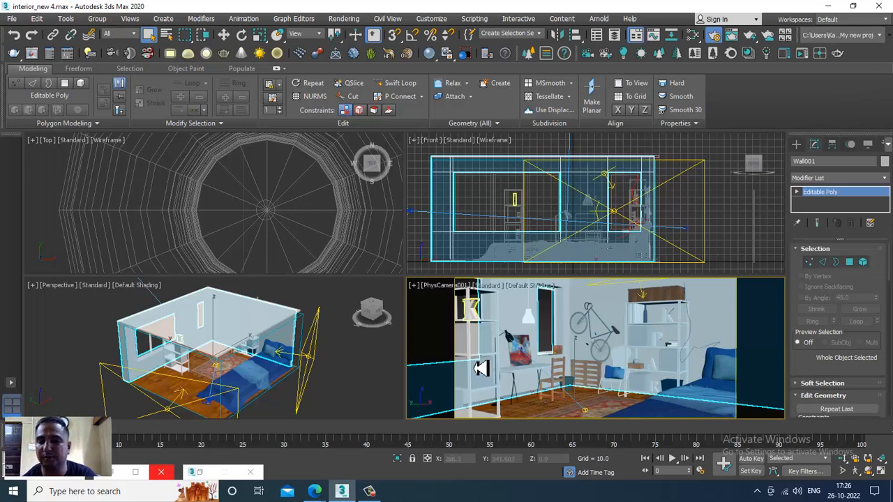
Step: Delete all render elements, from VRayDenoiser through VRayZDepth, in Render Setup
left_click(344, 19)
left_click(397, 78)
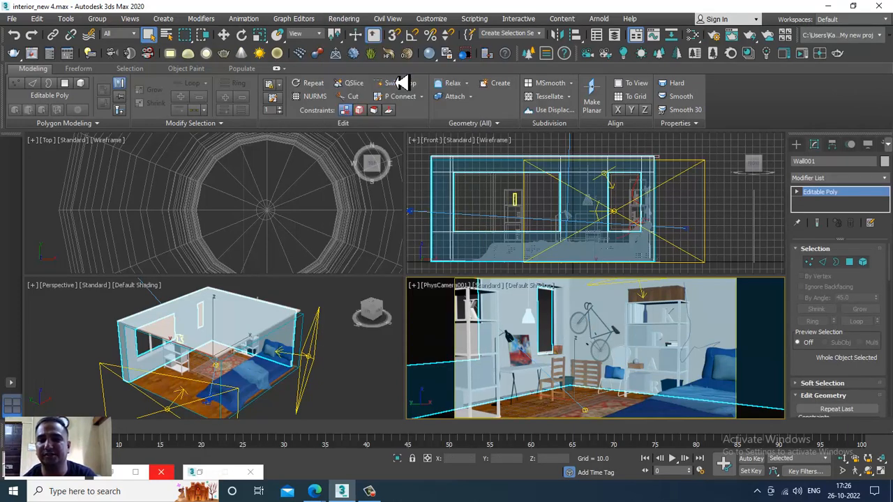
left_click(349, 21)
left_click(395, 79)
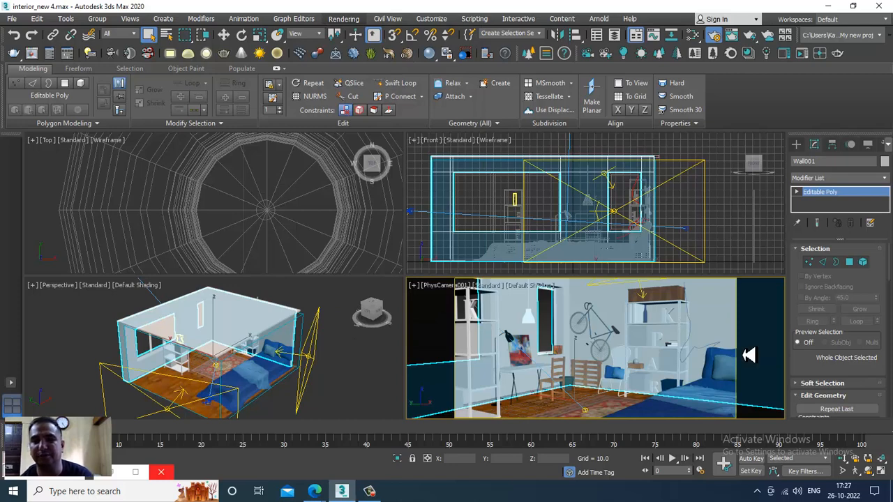
left_click(656, 174)
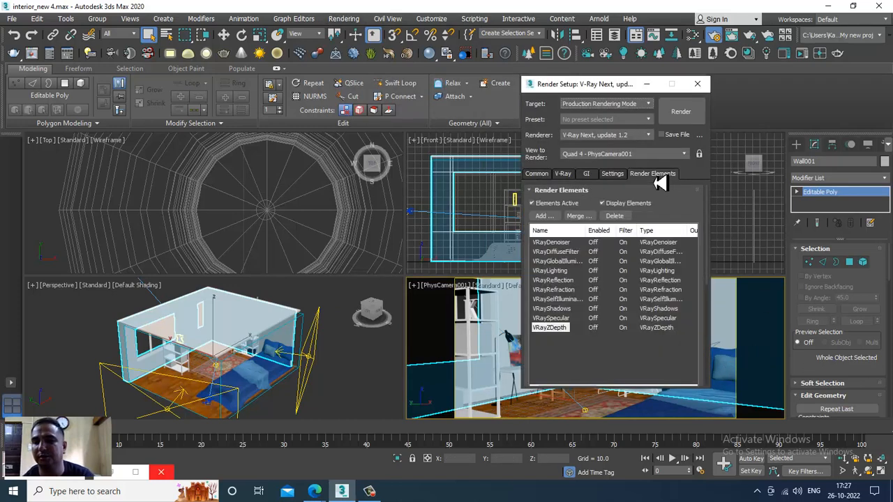
left_click(569, 328, "shift")
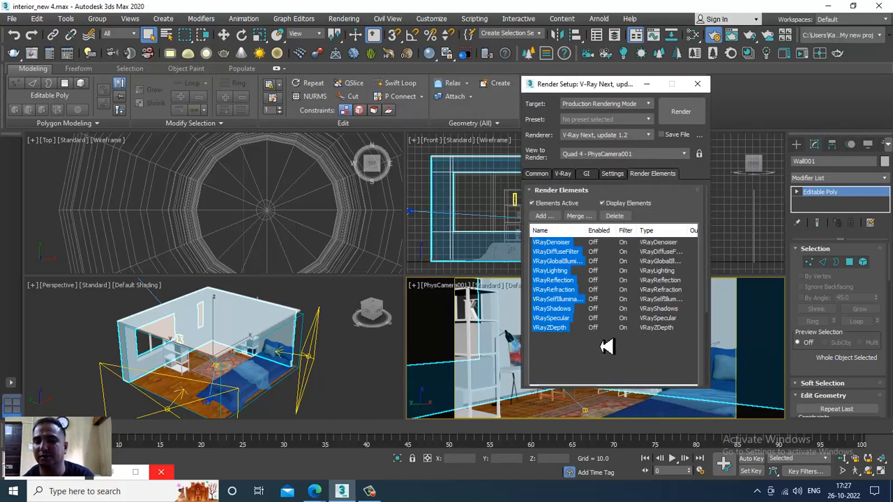
left_click(614, 218)
left_click(646, 84)
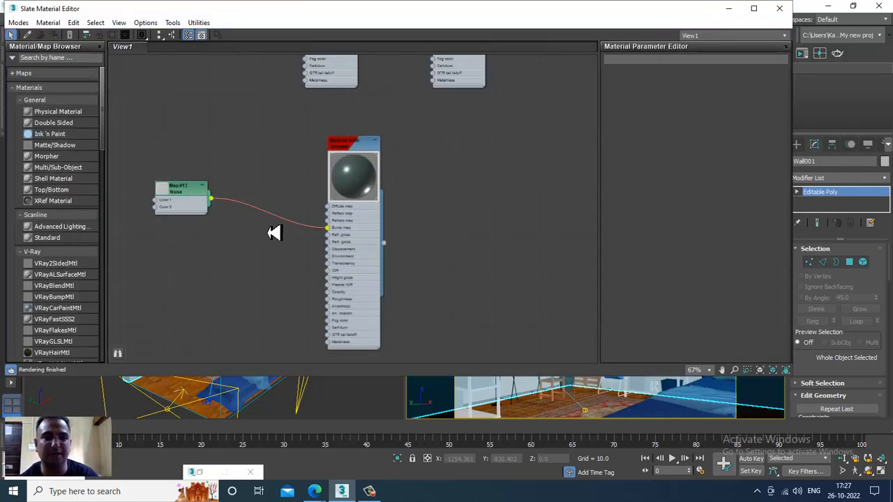
Step: Create a VRayLightMtl material in an empty area of the Slate Material Editor and open its parameters
middle_click_drag(303, 242, 243, 117)
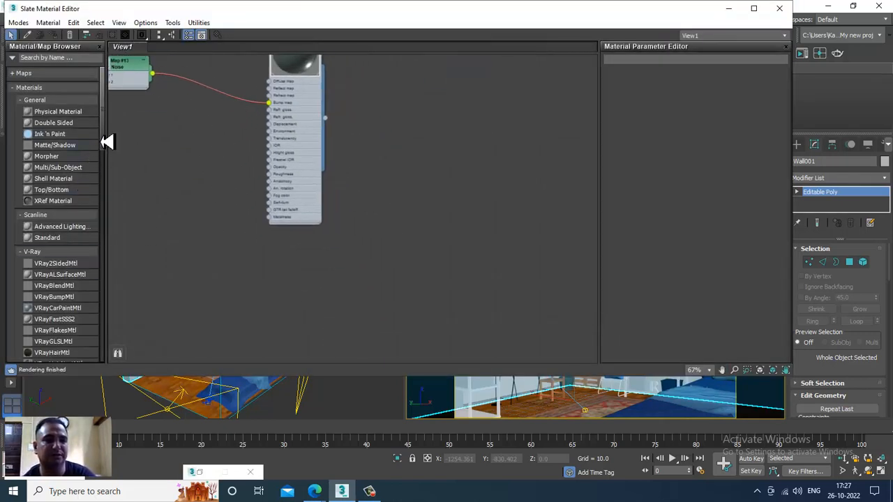
scroll(104, 139, "down", 3)
left_click_drag(62, 273, 503, 172)
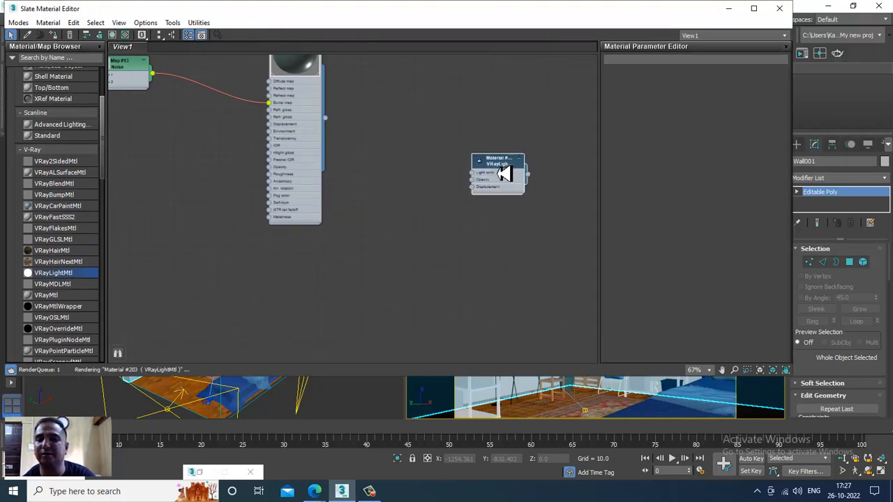
double_click(503, 172)
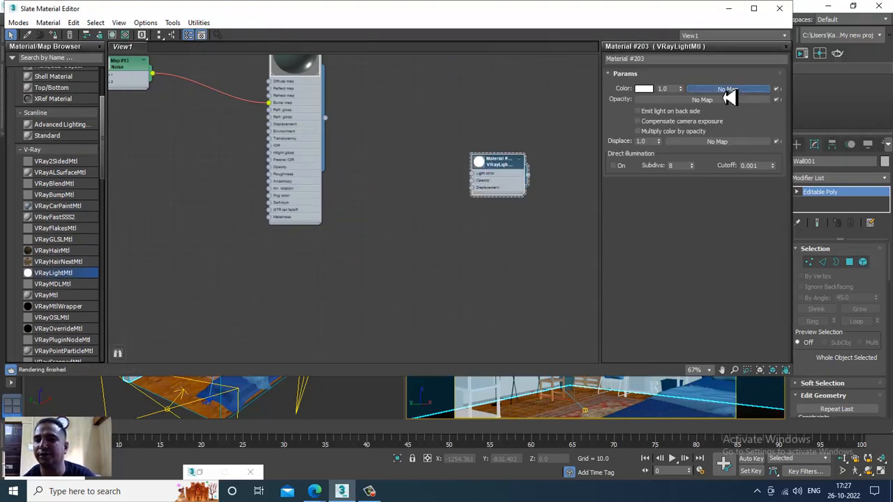
Step: Assign a VRayDirt map to the light material's color and set the dirt radius to 256
left_click(728, 89)
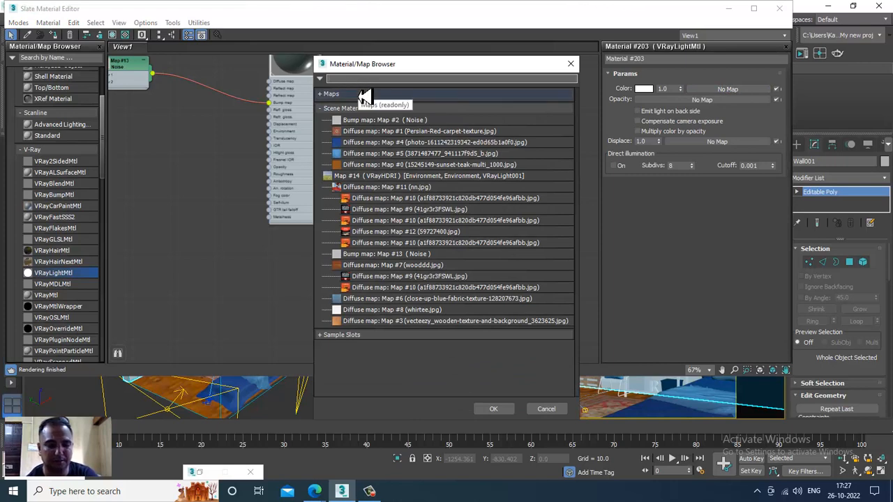
type("vraydirt")
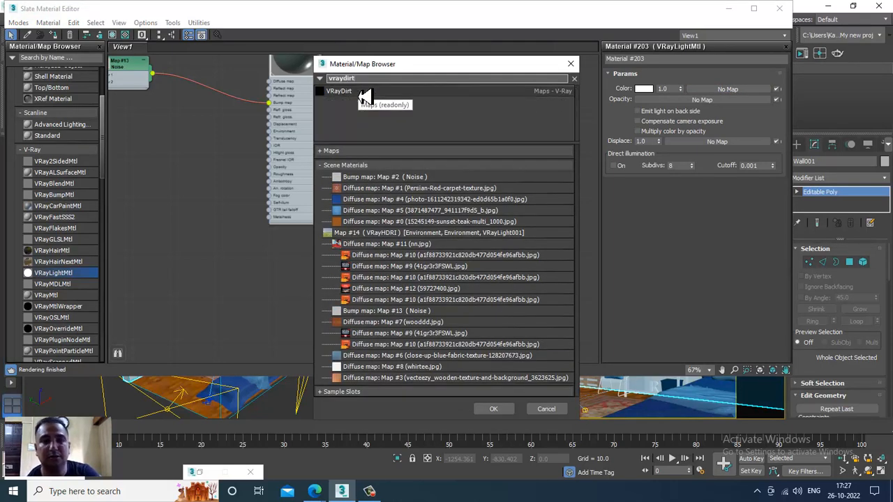
double_click(357, 93)
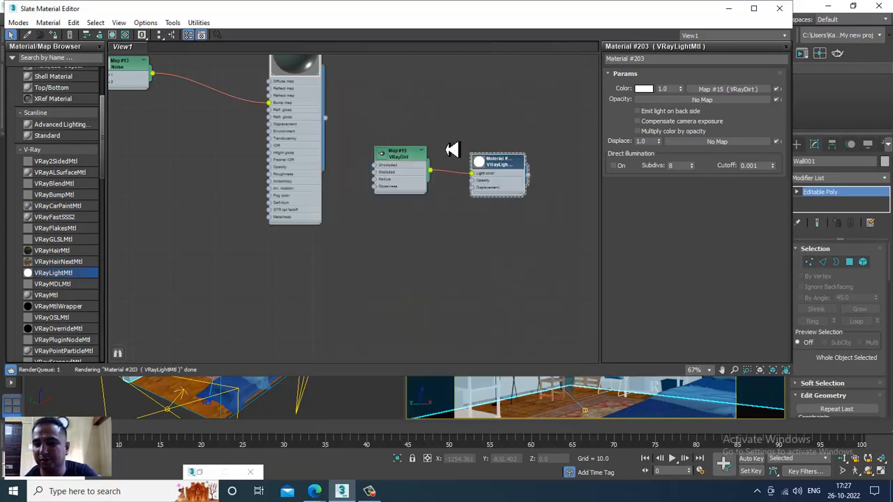
double_click(416, 161)
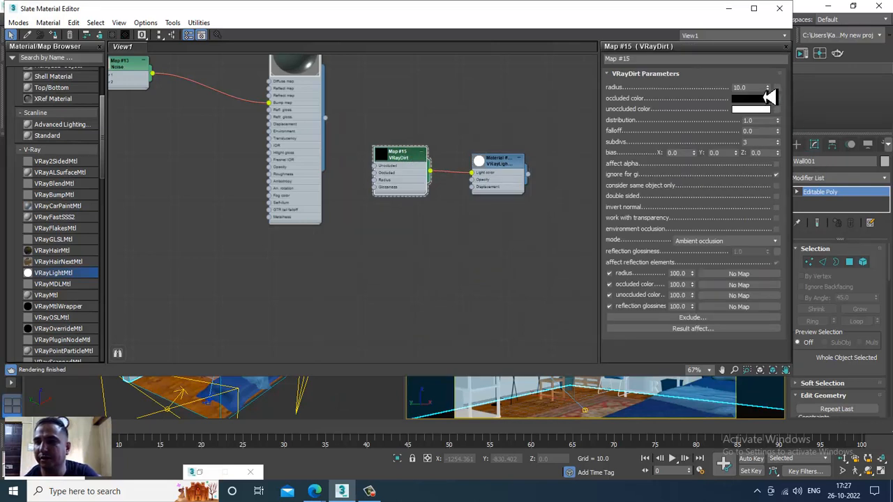
double_click(750, 87)
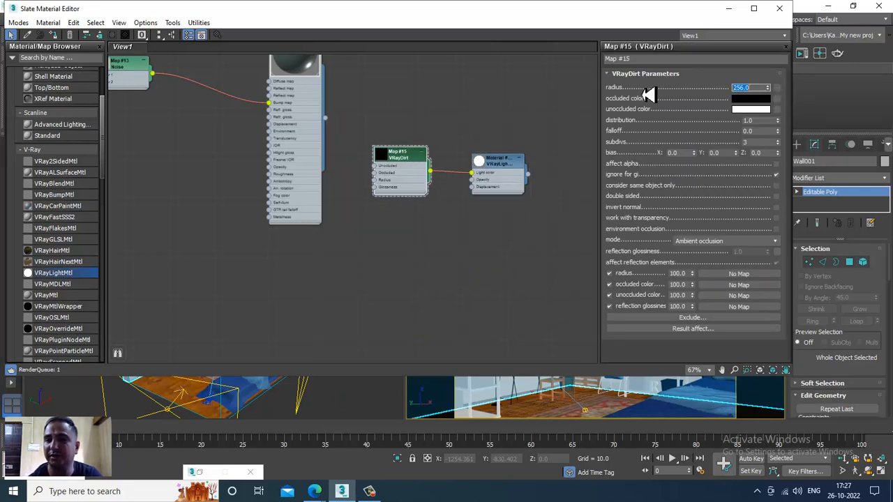
Step: Select every object in the scene and assign the VRayLightMtl material with the VRayDirt map to all of them
double_click(513, 166)
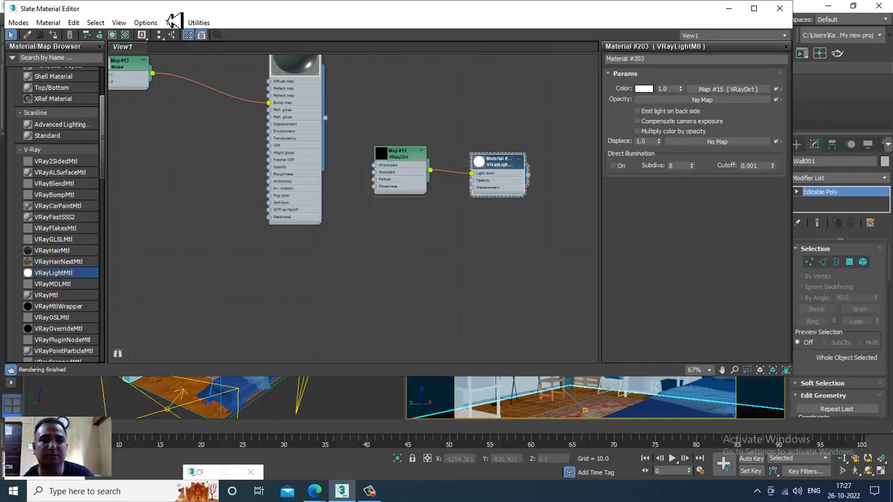
left_click_drag(170, 15, 564, 295)
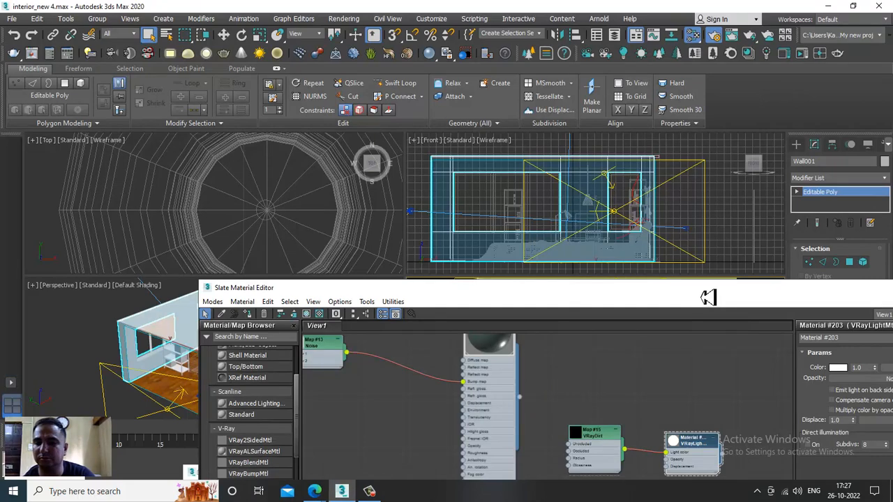
left_click_drag(702, 292, 257, 336)
left_click(677, 322)
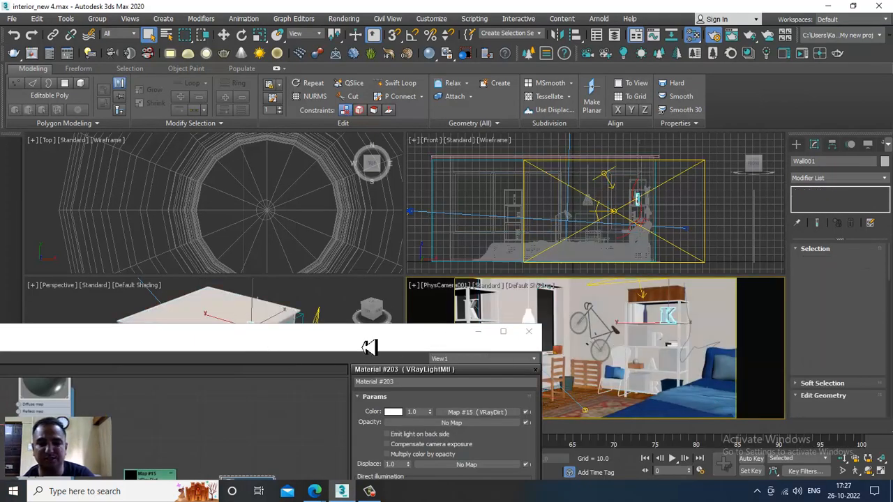
key("ctrl+a")
left_click_drag(384, 337, 567, 58)
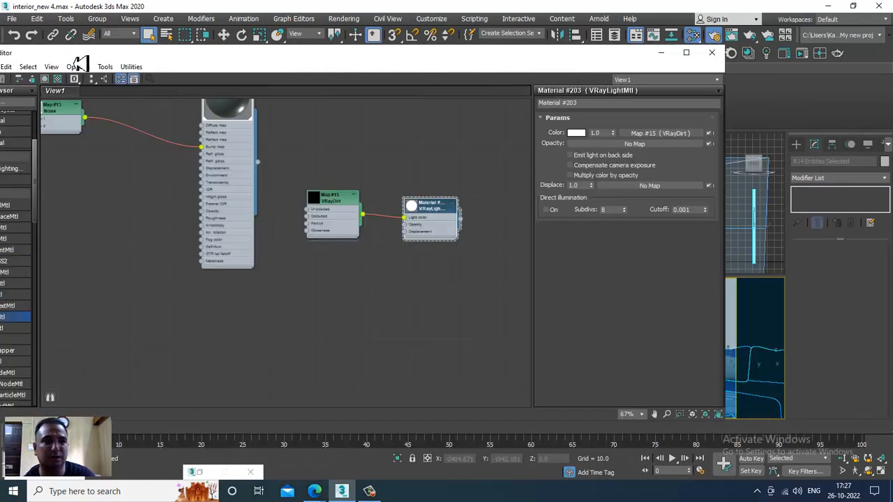
left_click_drag(79, 60, 248, 58)
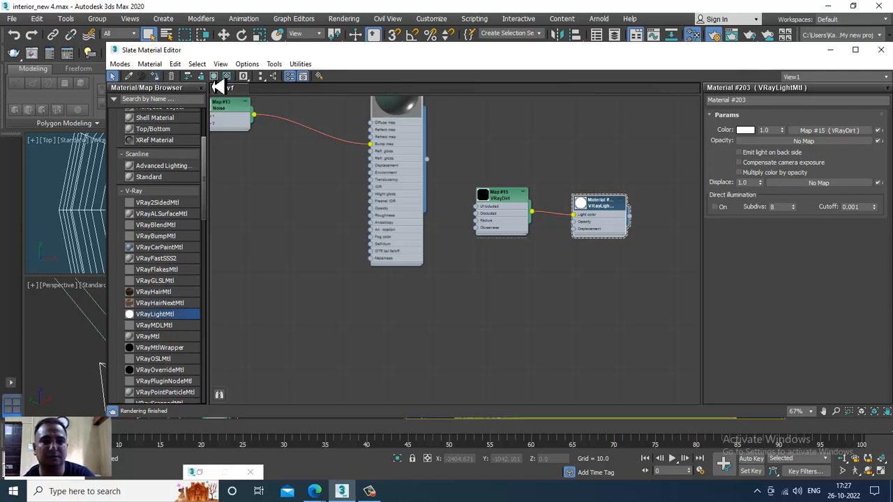
left_click(831, 50)
Step: Maximize the PhysCamera001 view and render the ambient occlusion pass
left_click(578, 326)
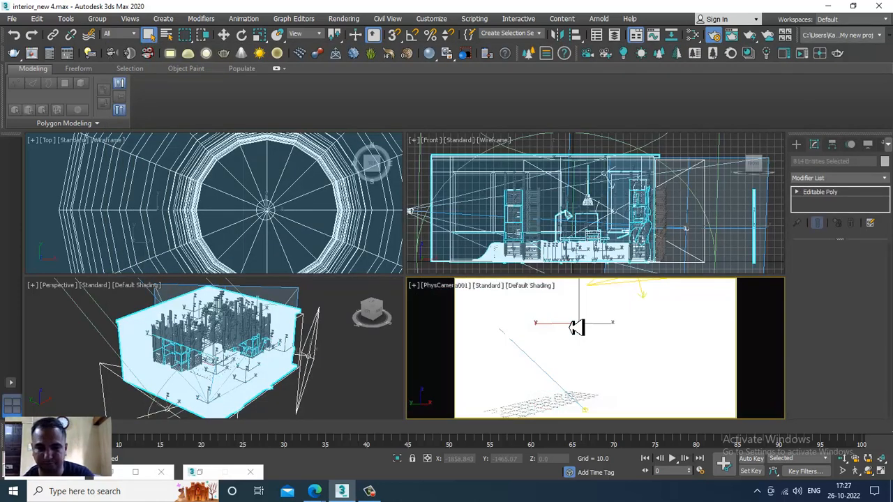
key("alt+w")
key("shift+q")
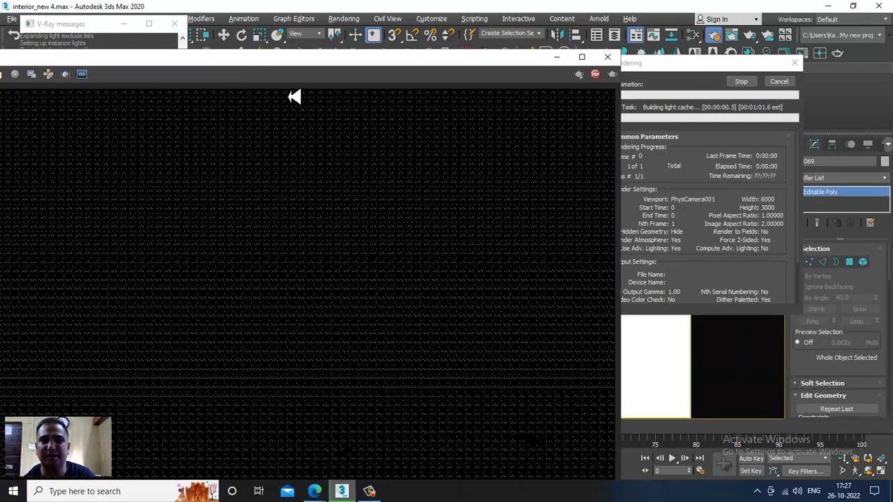
Step: Examine the ambient occlusion render in the V-Ray frame buffer at several magnifications
left_click_drag(287, 64, 544, 22)
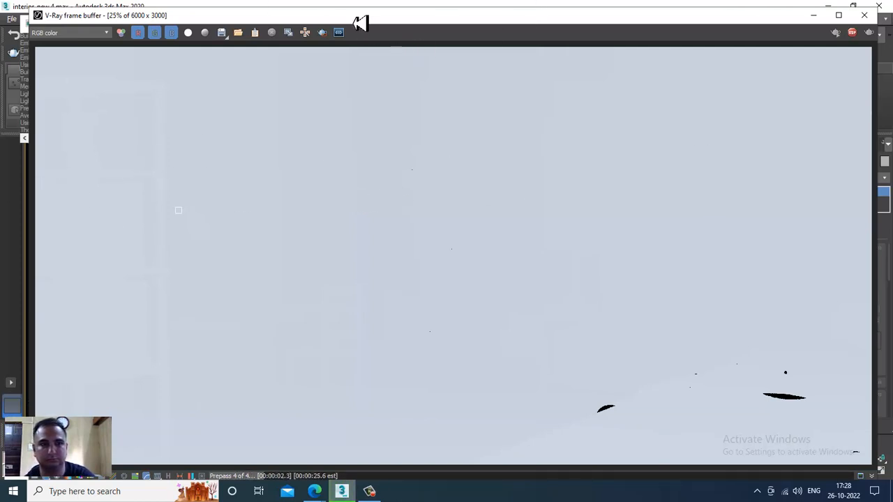
left_click_drag(469, 222, 368, 28)
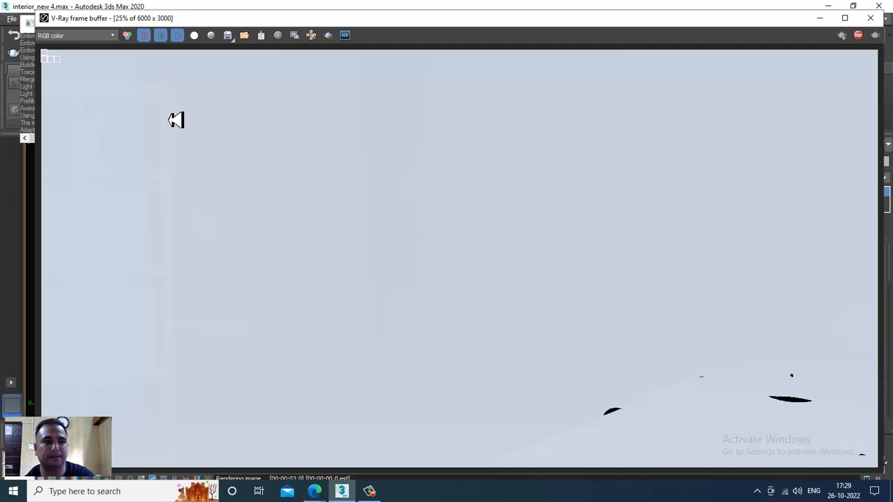
scroll(176, 121, "down", 1)
scroll(144, 156, "up", 3)
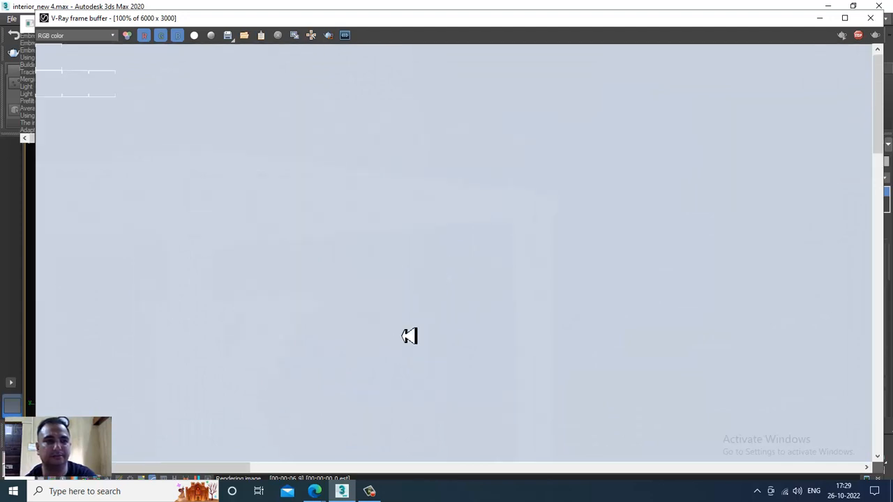
scroll(249, 223, "down", 2)
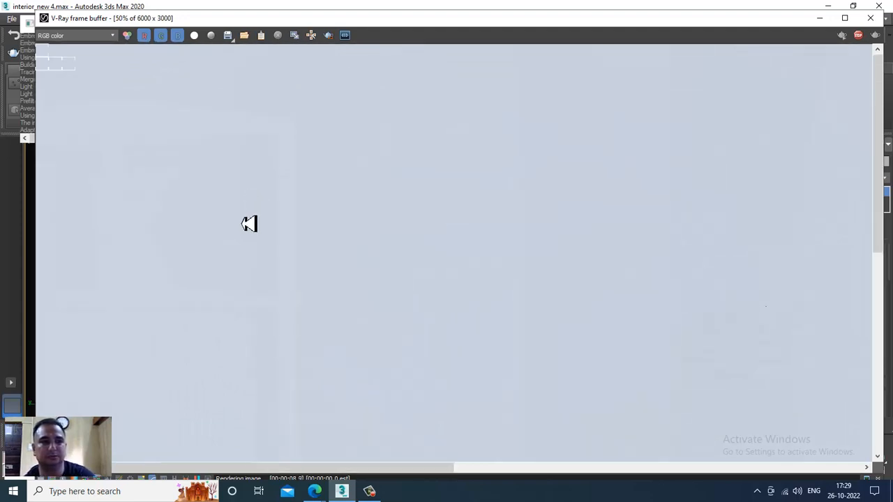
scroll(230, 209, "up", 4)
scroll(265, 219, "down", 1)
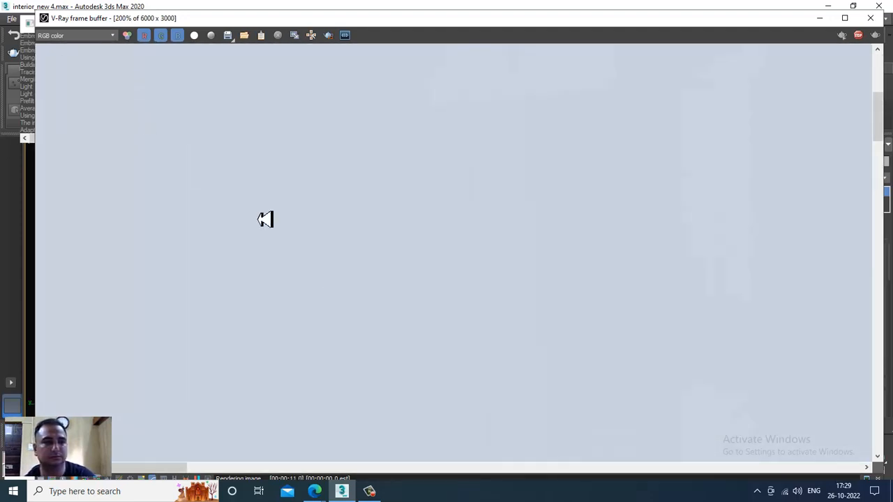
scroll(210, 309, "down", 3)
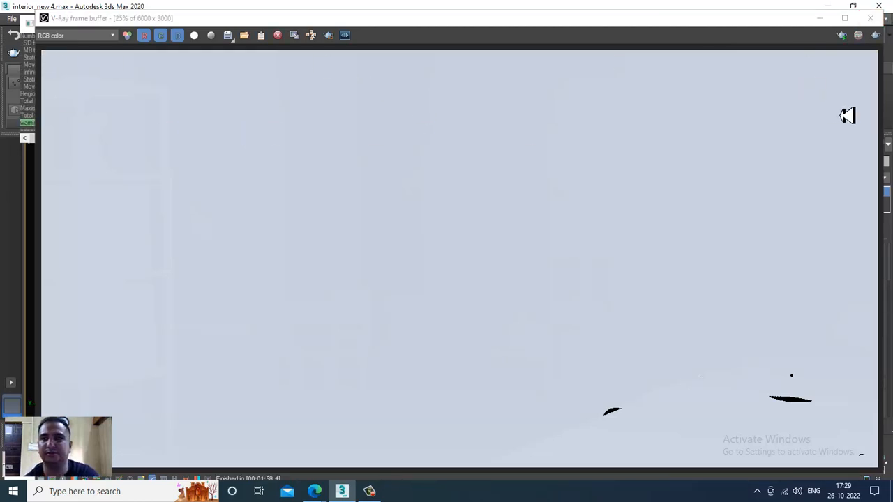
Step: Close the rendered image and reopen the recent scene file interior_new 3
left_click(870, 17)
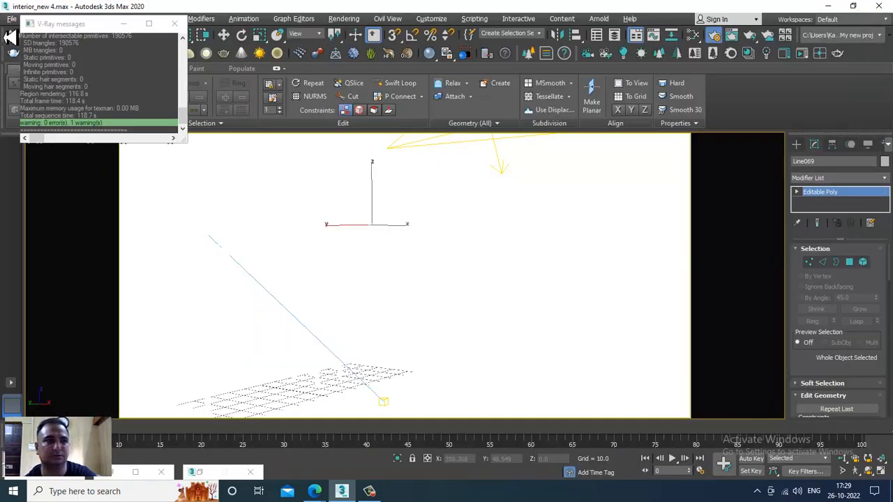
left_click(12, 19)
left_click(56, 112)
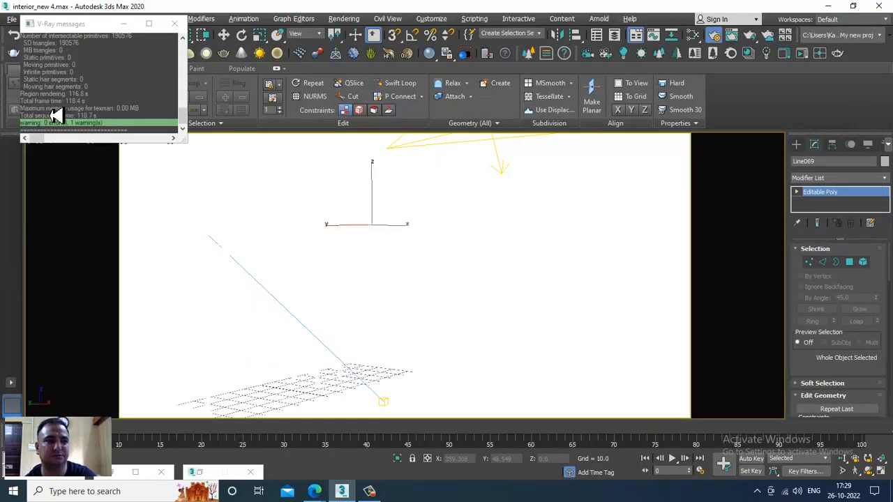
left_click(12, 18)
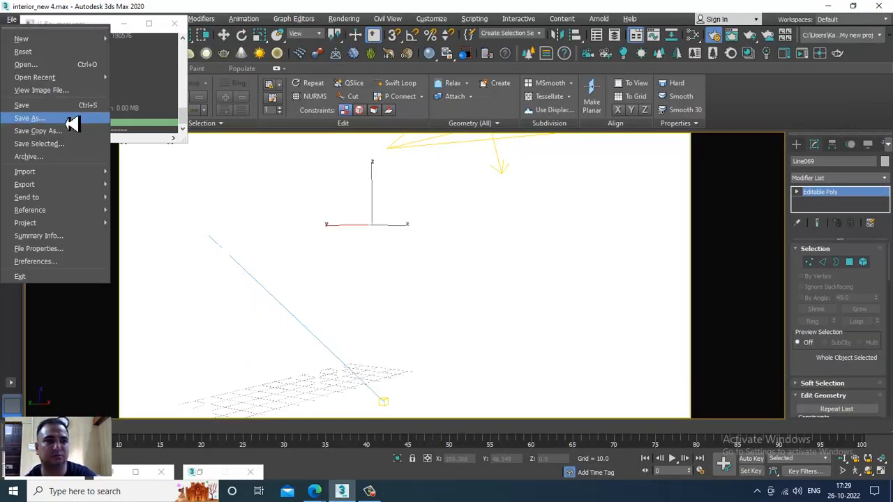
mouse_move(78, 82)
left_click(293, 90)
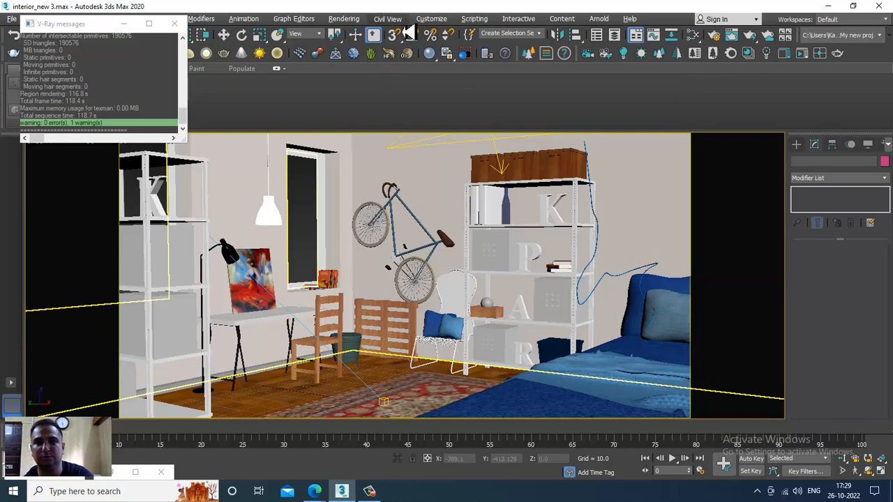
Step: Open the Render Elements settings of the render setup and bring up the list of elements to add
left_click(356, 20)
left_click(394, 79)
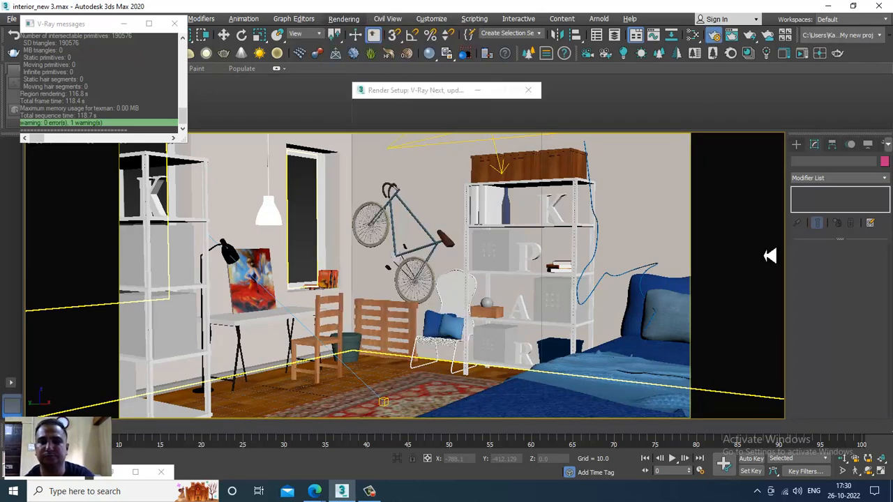
left_click(651, 175)
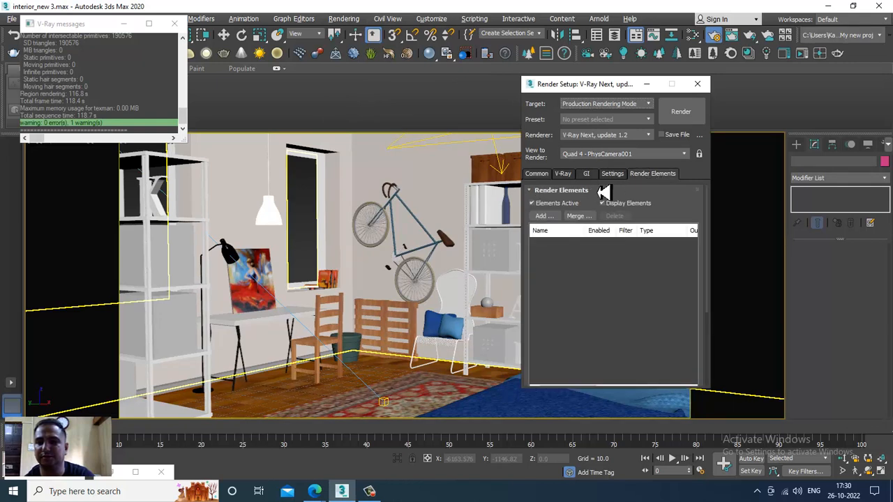
left_click(543, 217)
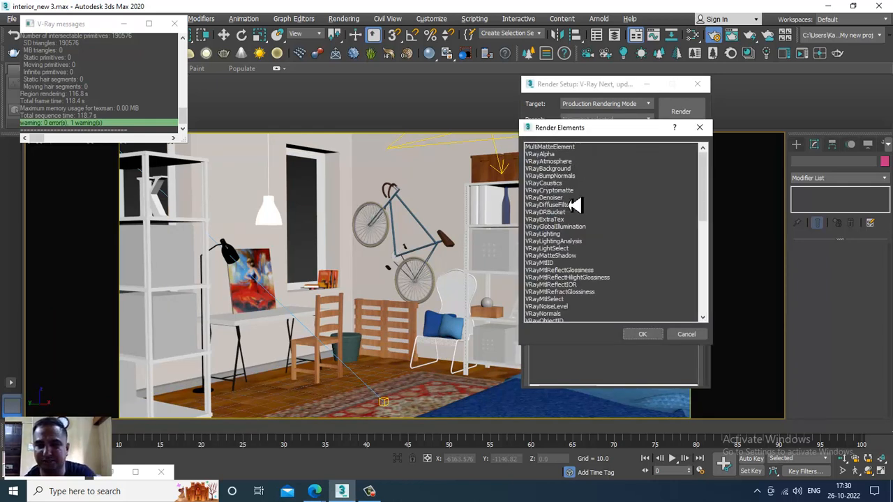
left_click(558, 169)
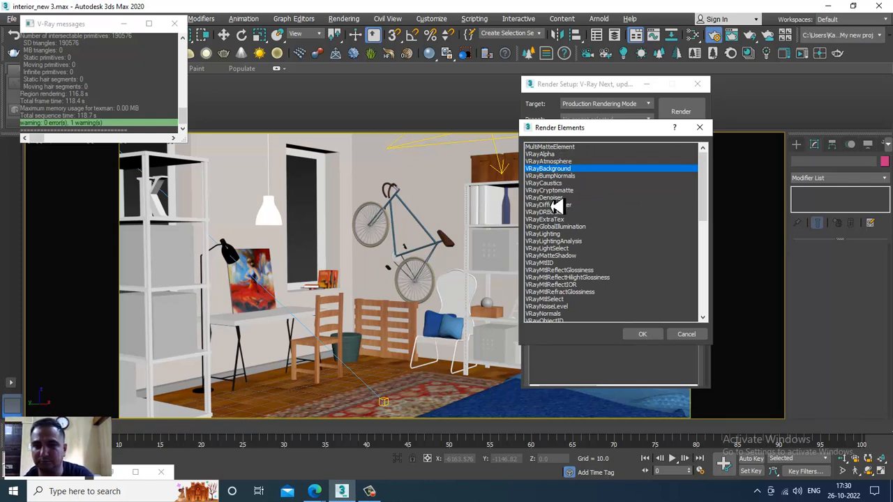
left_click_drag(558, 199, 562, 207)
left_click(575, 226, "ctrl")
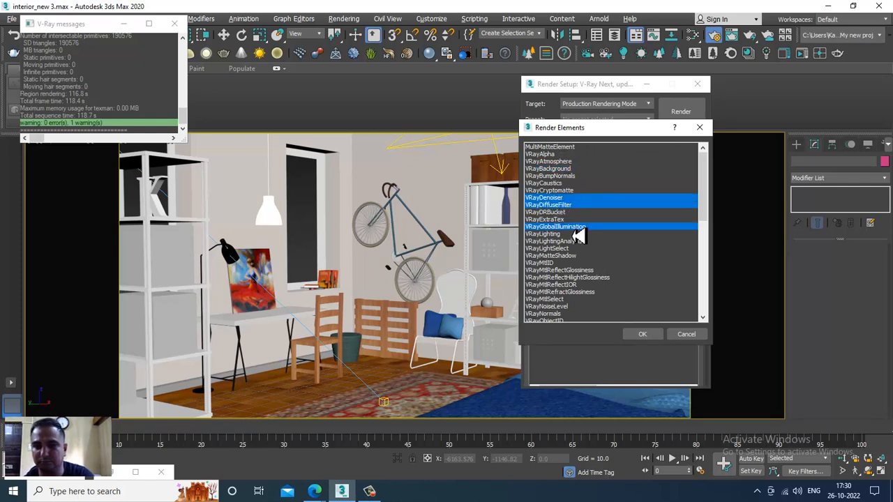
left_click(564, 235, "ctrl")
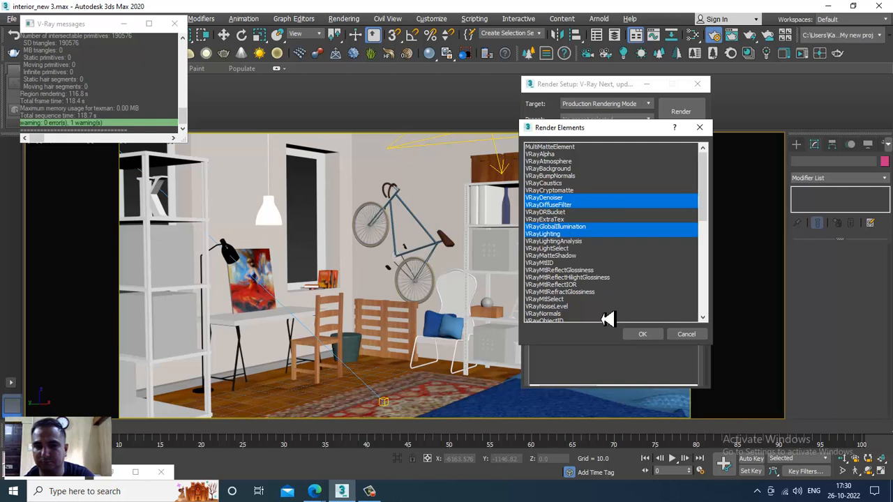
scroll(584, 305, "down", 3)
scroll(564, 283, "down", 2)
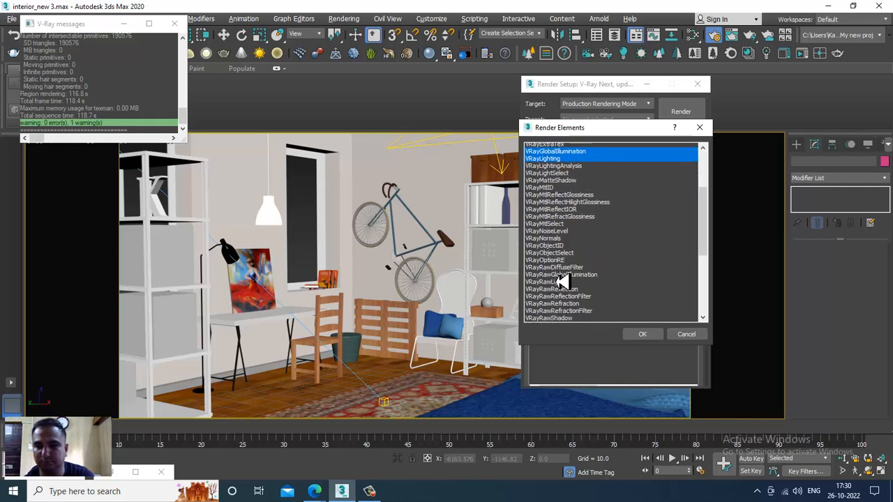
scroll(569, 293, "down", 1)
scroll(571, 297, "down", 1)
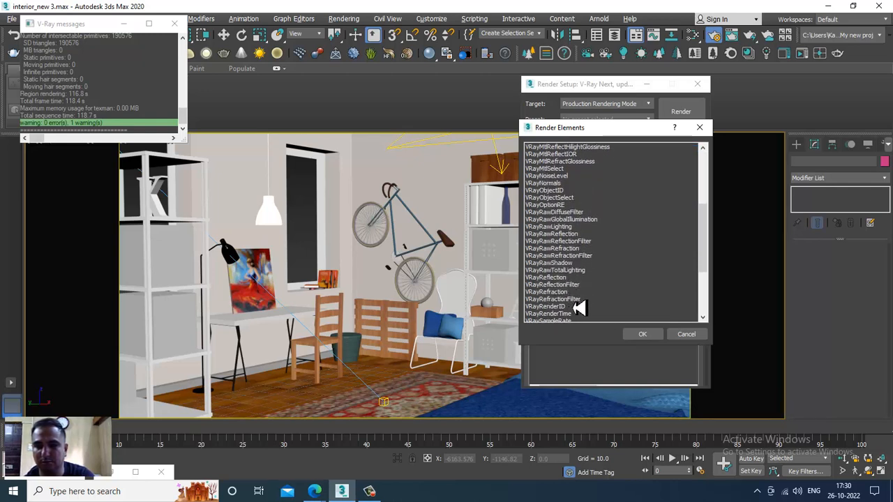
left_click(553, 278, "ctrl")
left_click(560, 293, "ctrl")
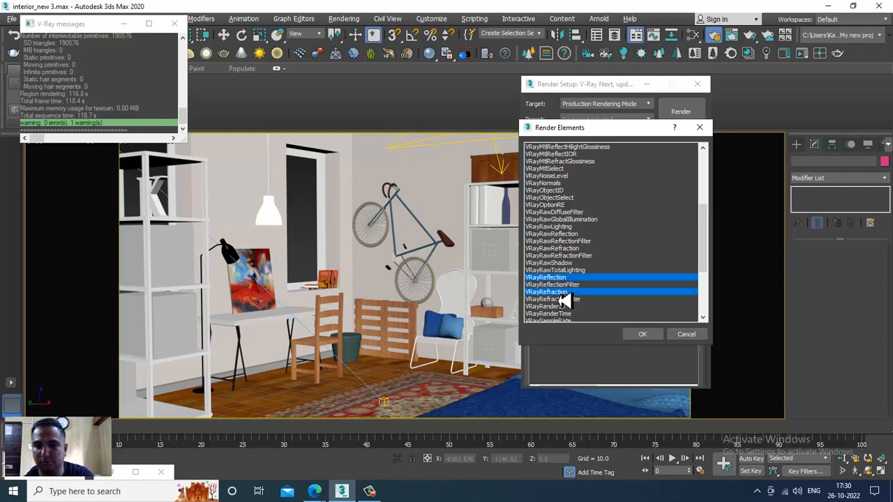
scroll(568, 296, "down", 3)
left_click(568, 270, "ctrl")
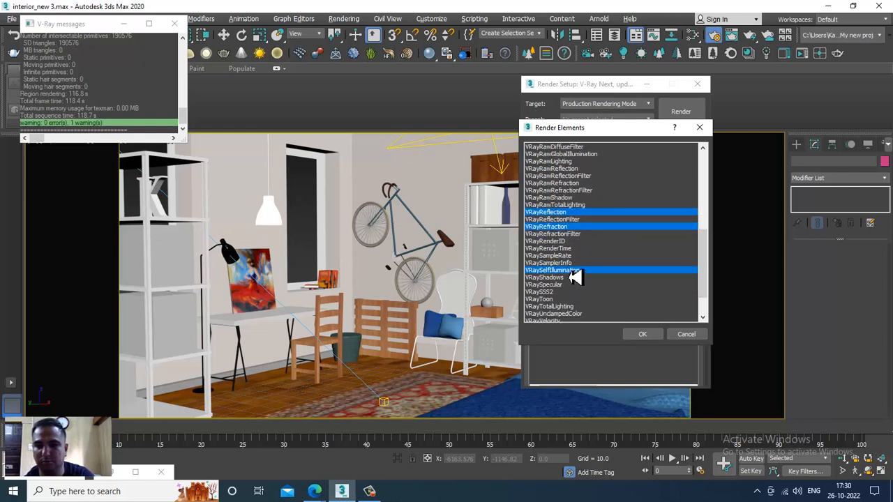
left_click(561, 278, "ctrl")
scroll(587, 303, "down", 2)
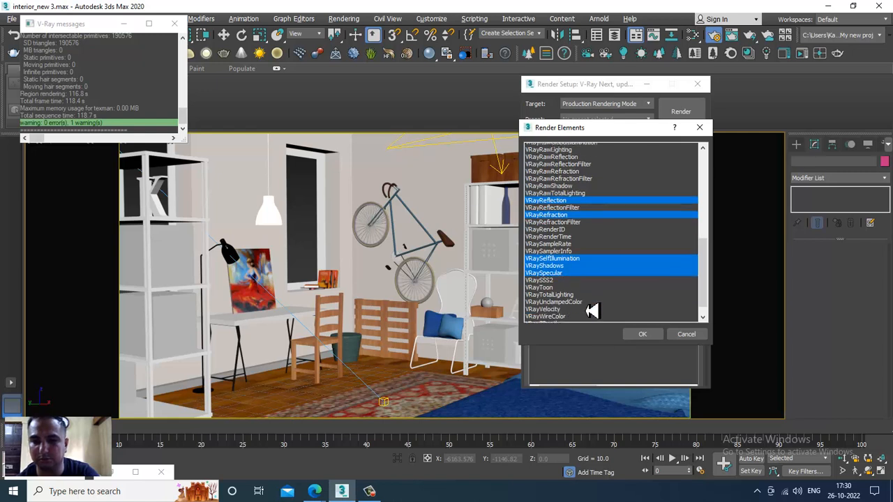
left_click(562, 300)
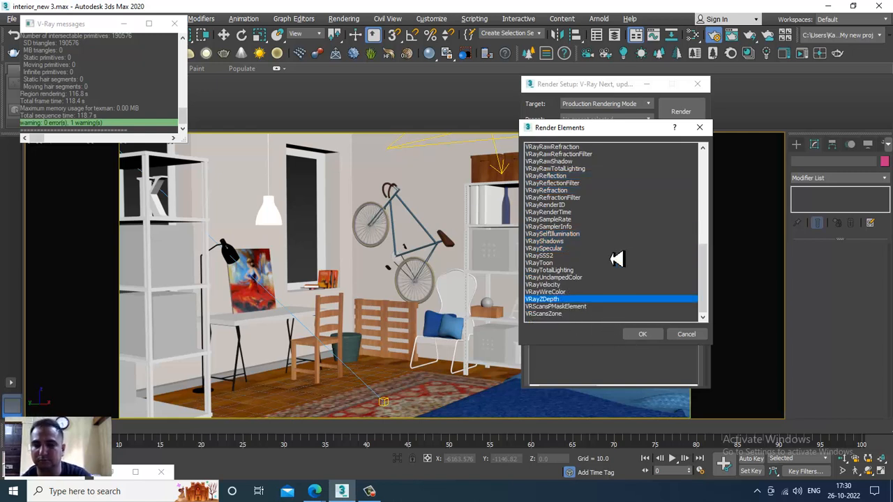
scroll(618, 241, "up", 8)
scroll(590, 236, "up", 3)
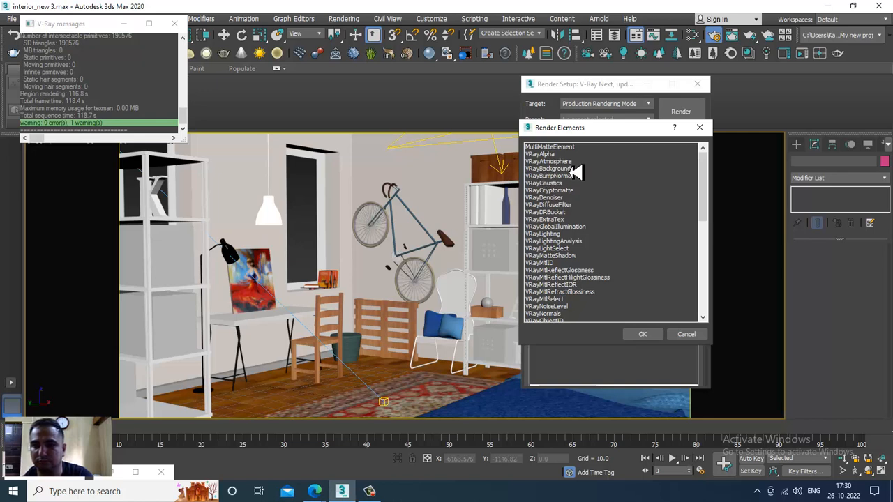
left_click(574, 169)
left_click(569, 162)
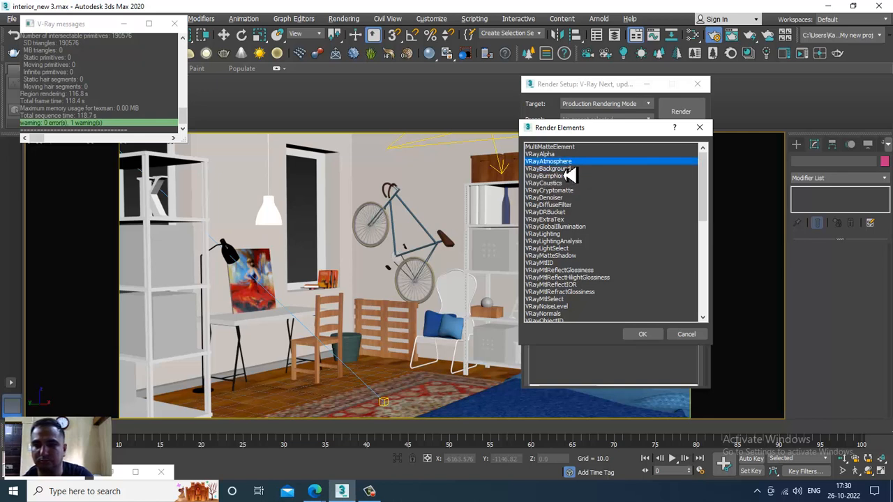
left_click(565, 168, "ctrl")
left_click(572, 163)
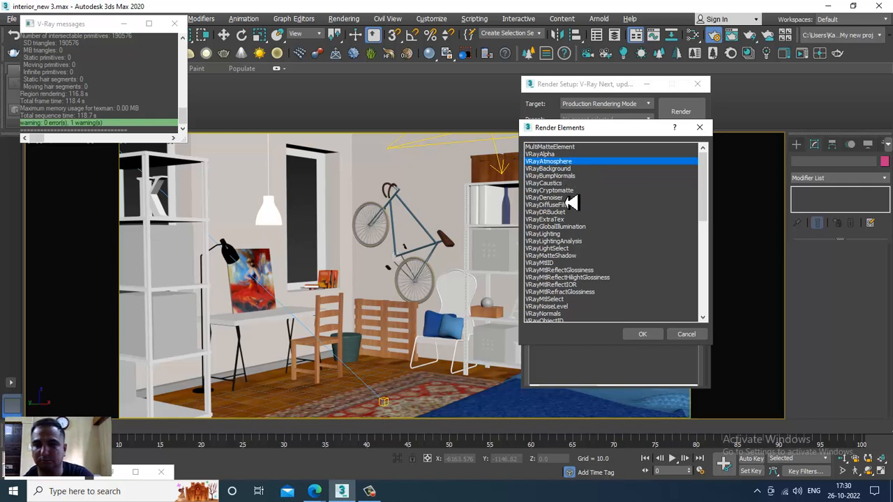
left_click(566, 197, "shift")
left_click(583, 198)
Step: Select the VRayAtmosphere, VRayDenoiser, VRayDiffuseFilter, VRayGlobalIllumination and VRayLighting elements together
left_click(572, 162)
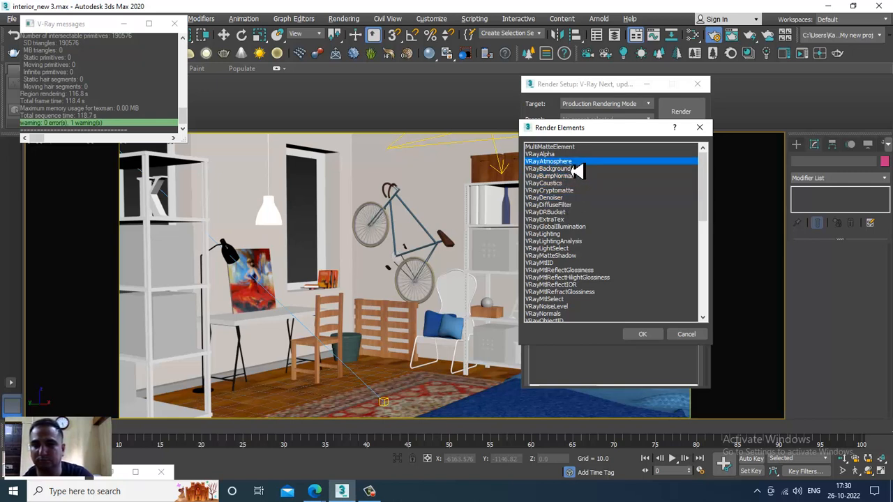
left_click(573, 199, "ctrl")
left_click(573, 205, "ctrl")
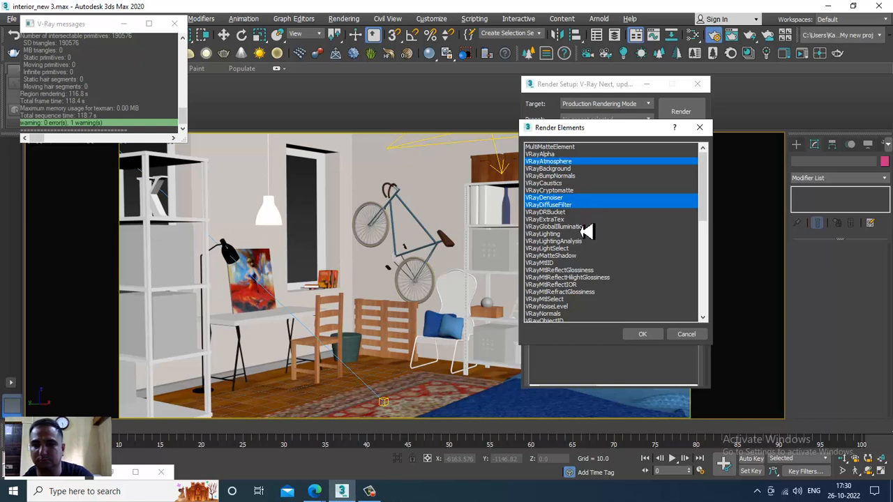
left_click(584, 226, "ctrl")
left_click(579, 235, "ctrl")
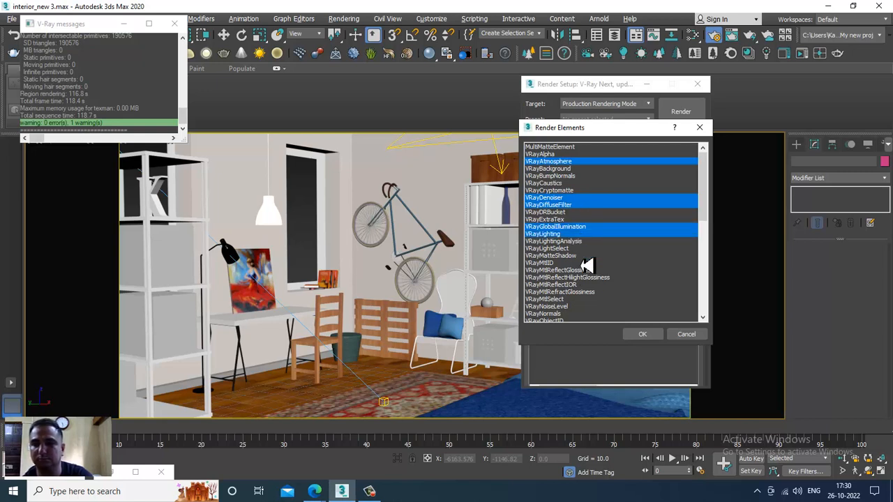
Step: Extend the element selection with VRayReflection and VRayRefraction
scroll(586, 266, "down", 6)
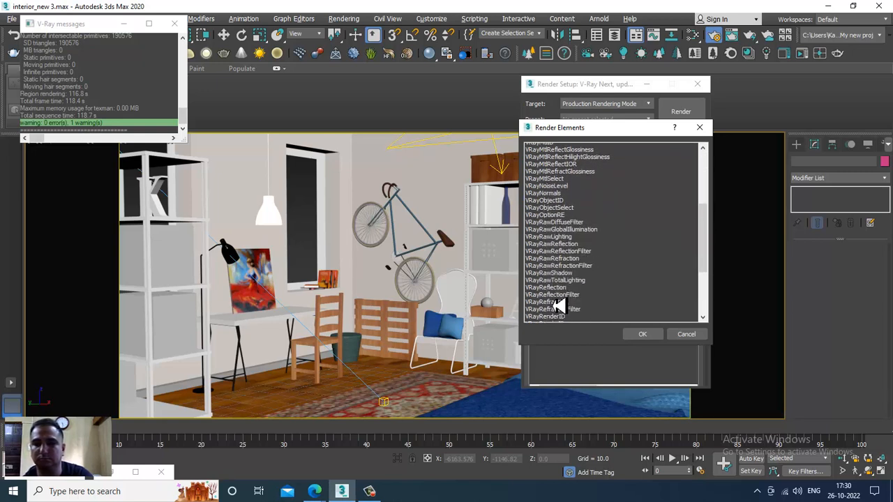
scroll(558, 305, "down", 2)
left_click(560, 255, "ctrl")
left_click(561, 271, "ctrl")
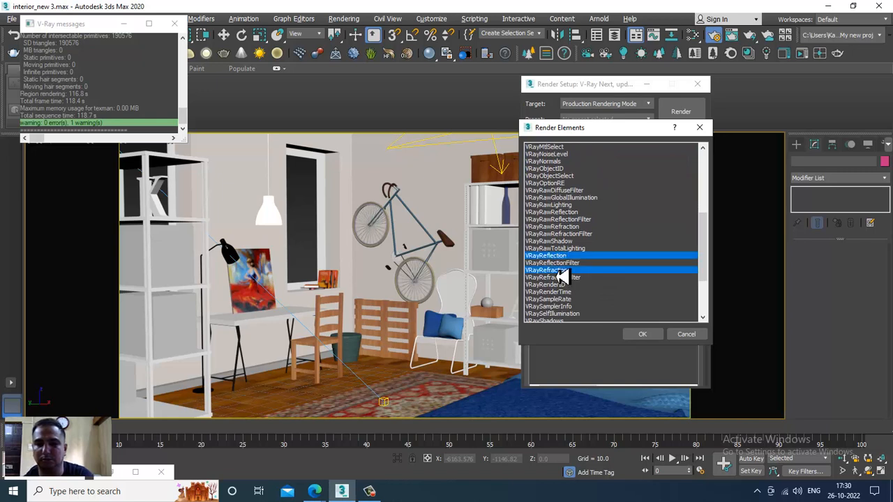
Step: Include VRaySelfIllumination, VRayShadows, VRaySpecular and VRayZDepth in the selection and add all selected render elements
scroll(590, 307, "down", 1)
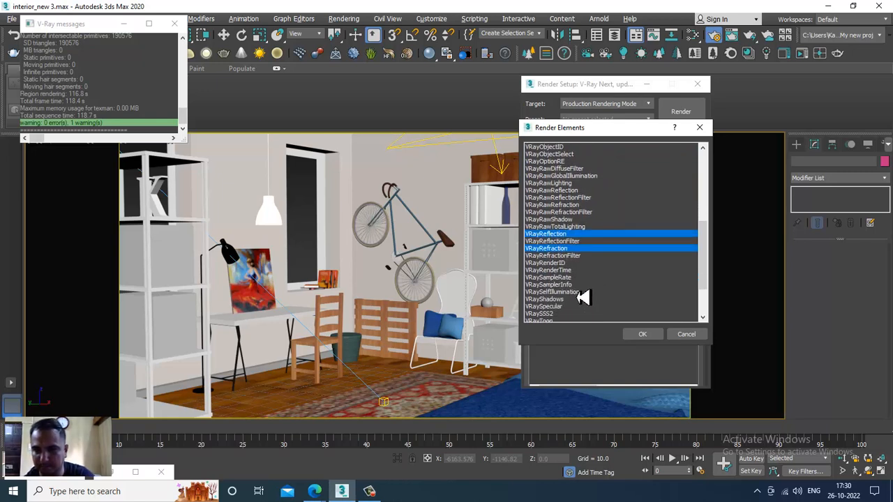
left_click(566, 292, "ctrl")
left_click(563, 299, "ctrl")
left_click(560, 306, "ctrl")
scroll(569, 311, "down", 1)
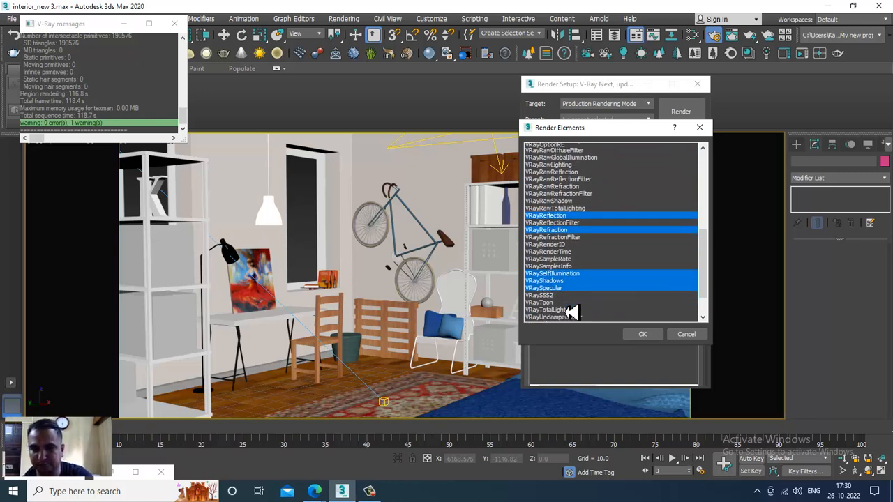
scroll(572, 312, "down", 2)
left_click(562, 300, "ctrl")
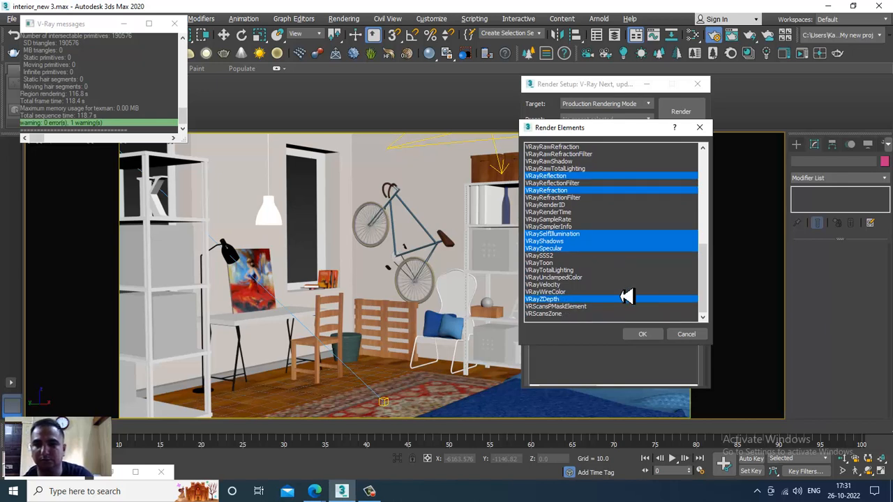
scroll(625, 297, "up", 7)
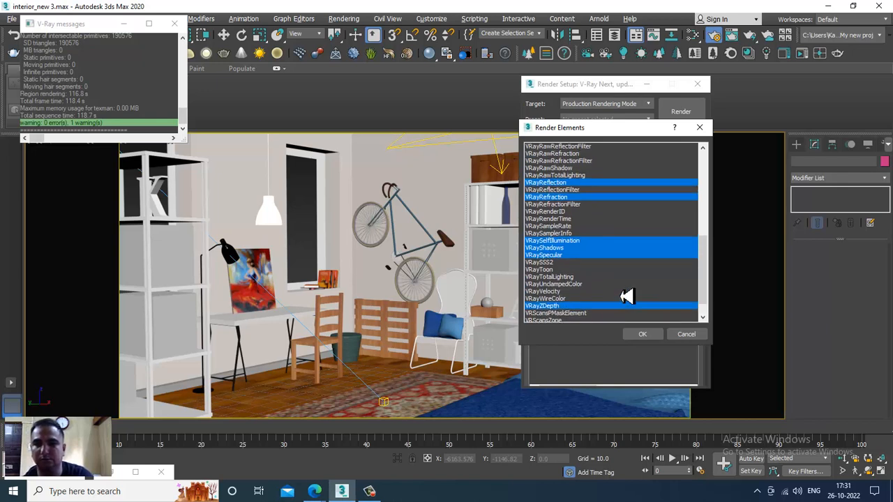
left_click(643, 334)
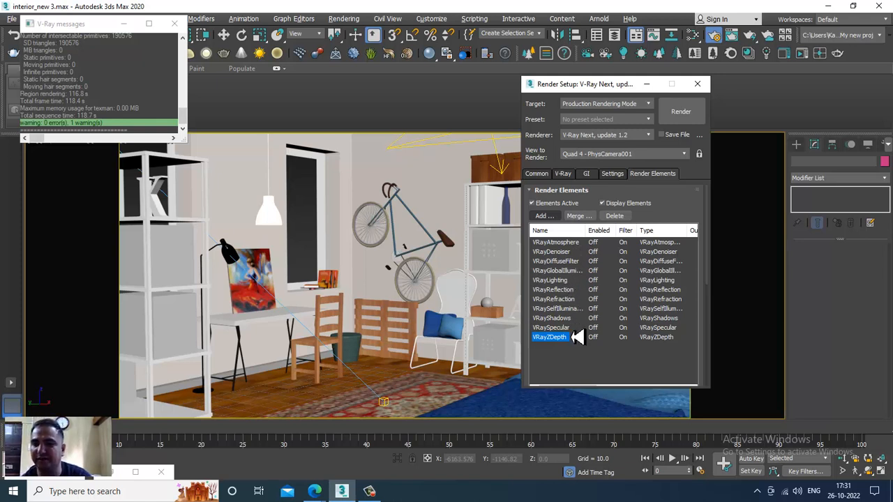
Step: Save the scene and start rendering the PhysCamera001 view with the render elements active
left_click(468, 218)
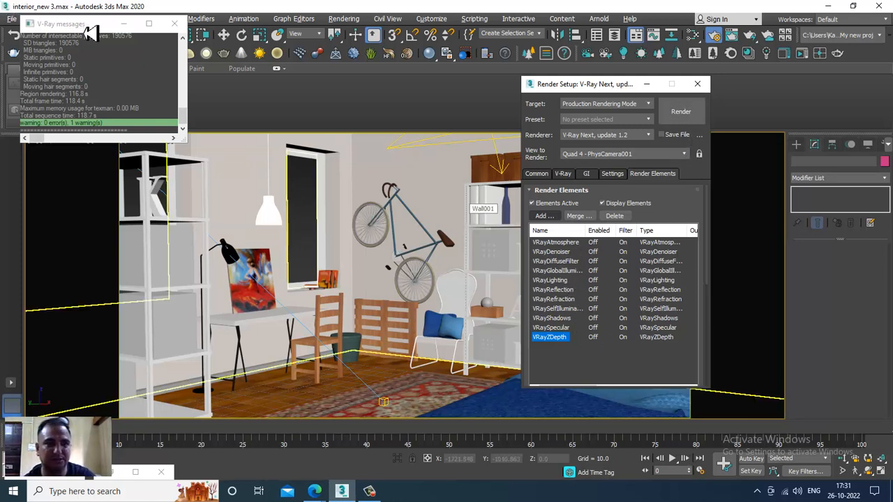
left_click(12, 20)
left_click(46, 104)
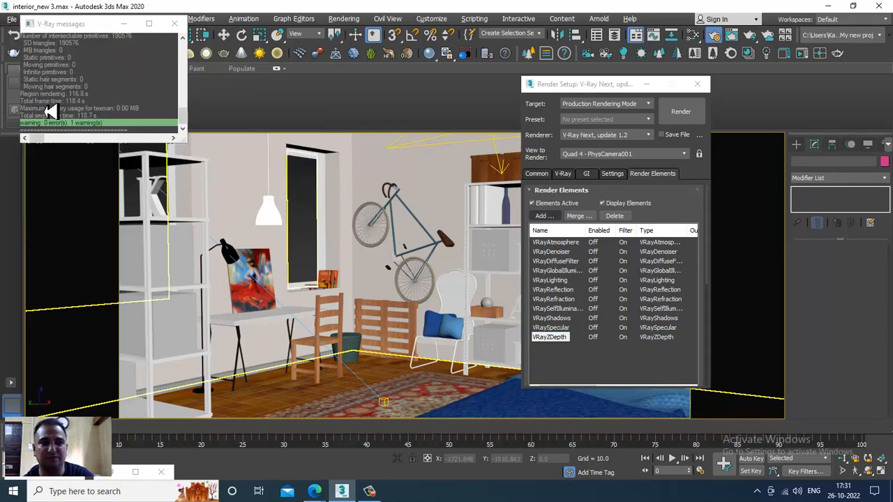
left_click(679, 122)
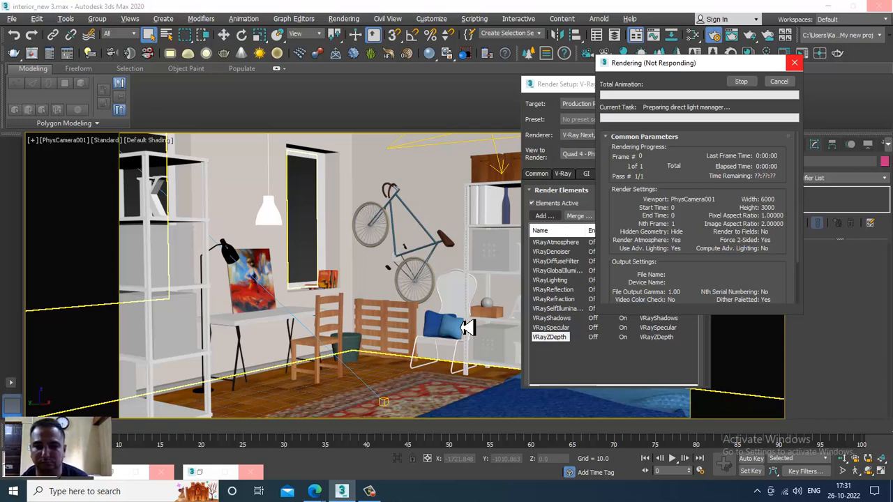
mouse_move(371, 497)
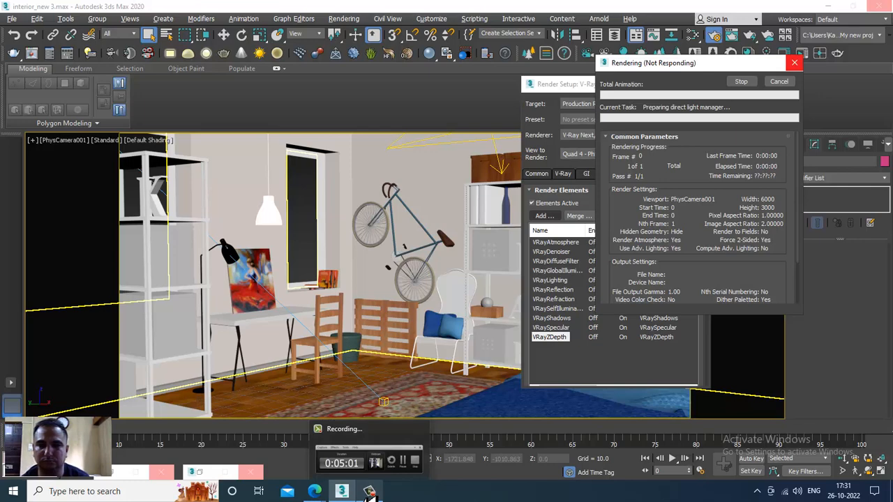
left_click(369, 491)
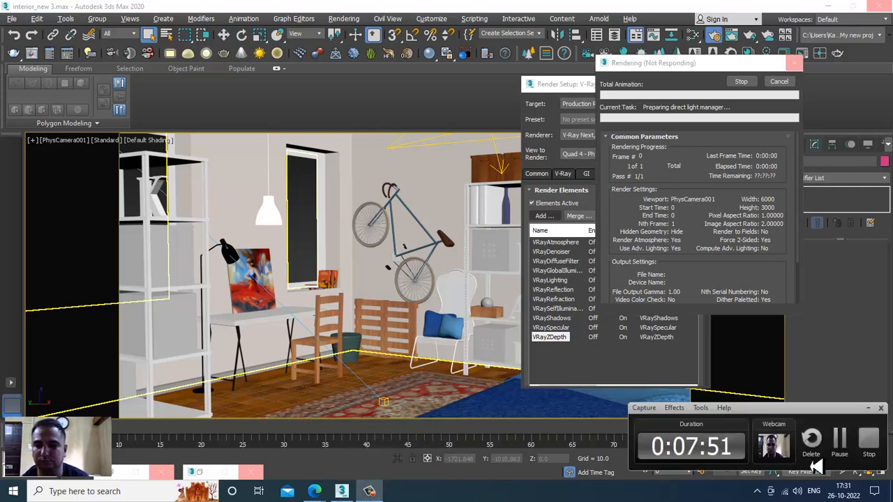
left_click(846, 452)
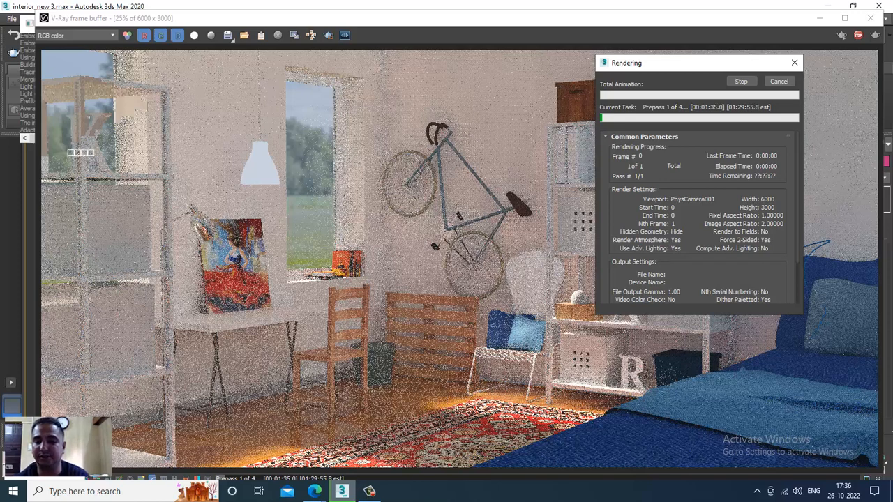
left_click(370, 492)
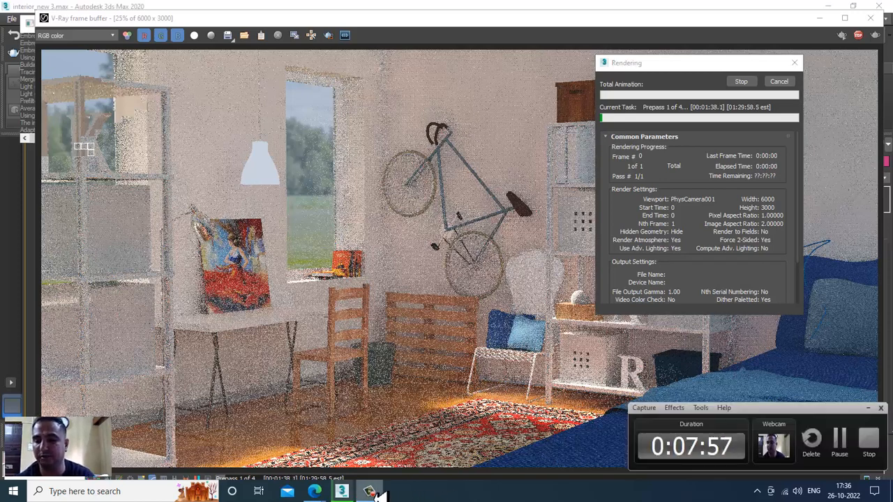
left_click(370, 492)
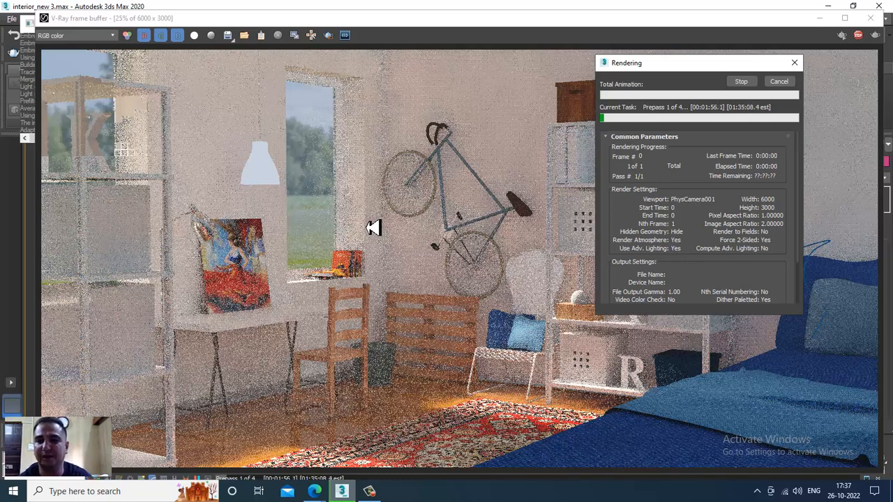
Step: Cancel the running render and close the V-Ray frame buffer
left_click(795, 63)
left_click(796, 64)
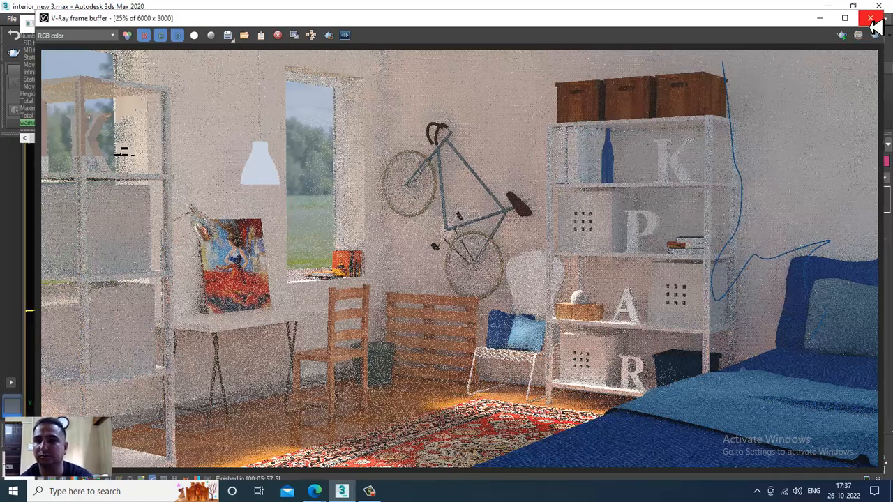
left_click(871, 19)
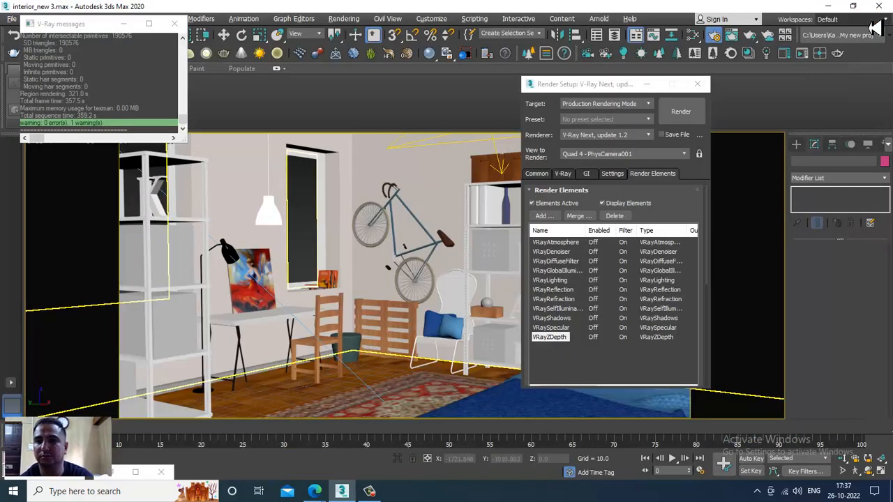
Step: Set the scene environment's exposure control to <no exposure control> and start rendering the PhysCamera001 view again
left_click(345, 19)
left_click(415, 172)
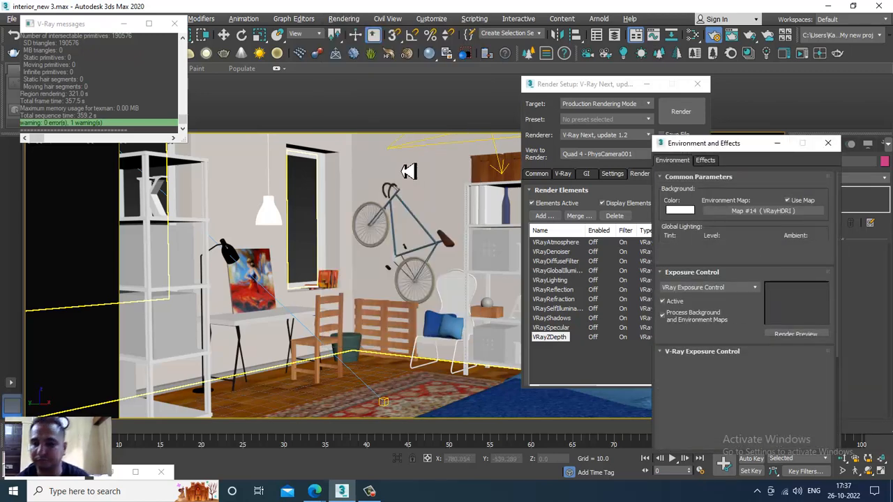
left_click(727, 288)
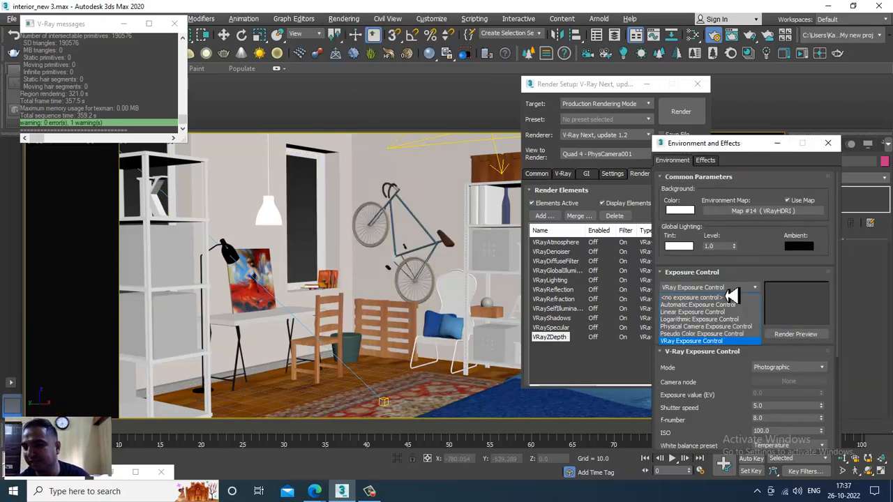
left_click(731, 297)
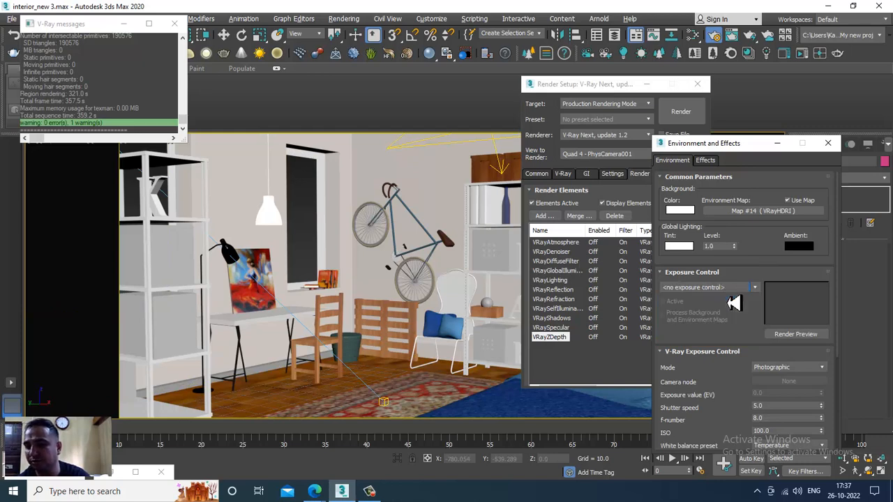
left_click(688, 120)
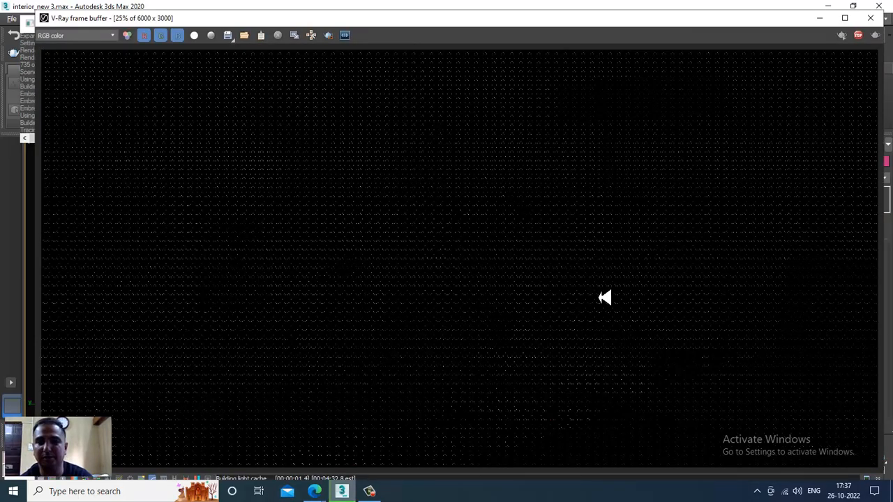
Step: Examine the bedroom render's brightness in the frame buffer during the light cache pass, repositioning the buffer window for a full view
scroll(605, 298, "down", 2)
scroll(605, 298, "up", 2)
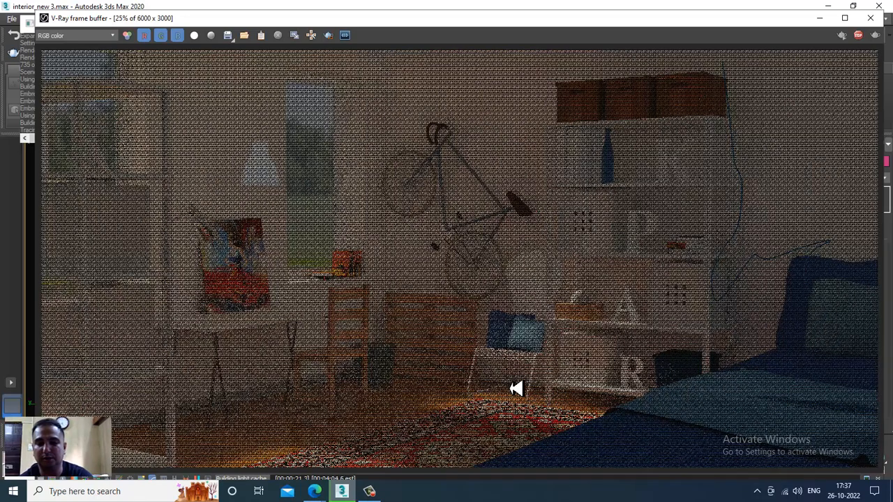
left_click(76, 39)
left_click(224, 104)
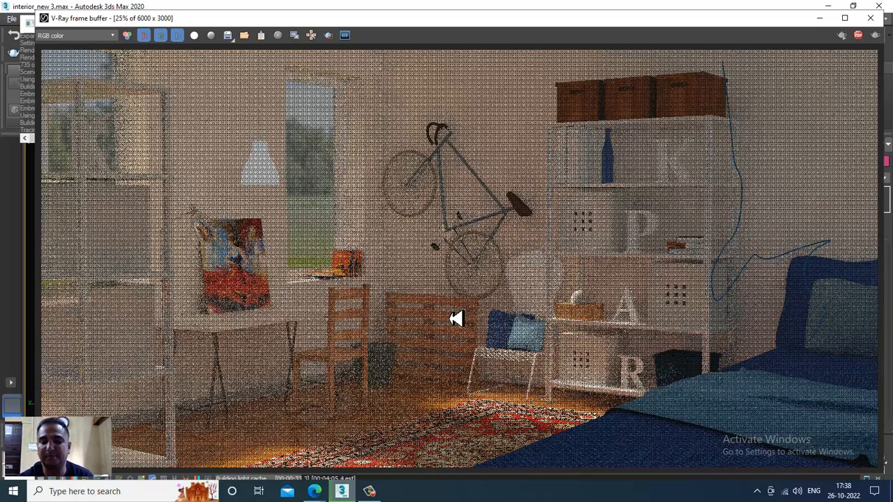
left_click(380, 494)
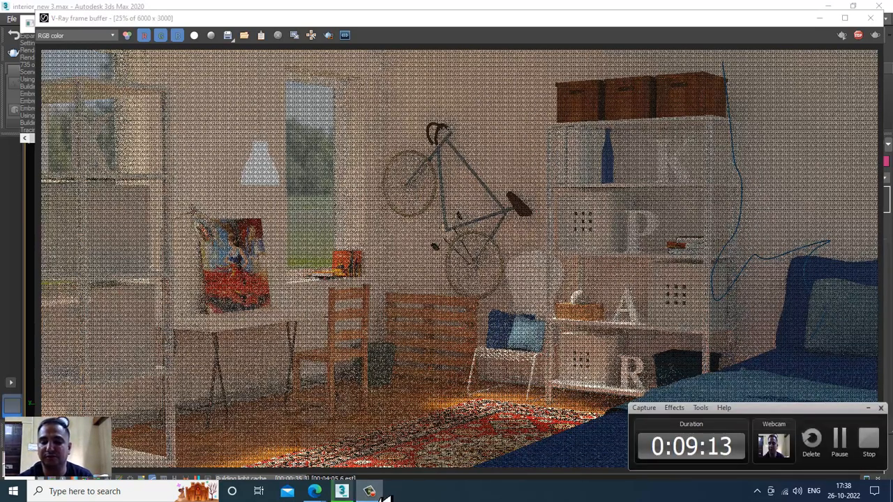
left_click(380, 494)
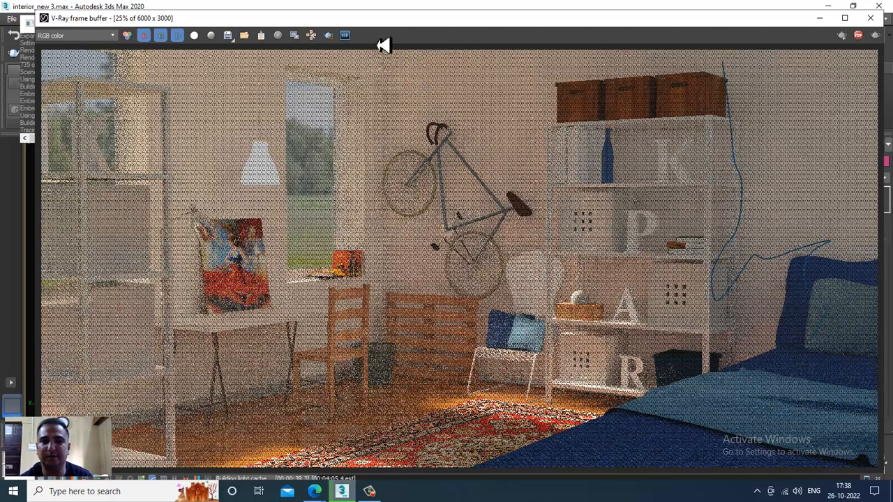
left_click_drag(387, 21, 376, 11)
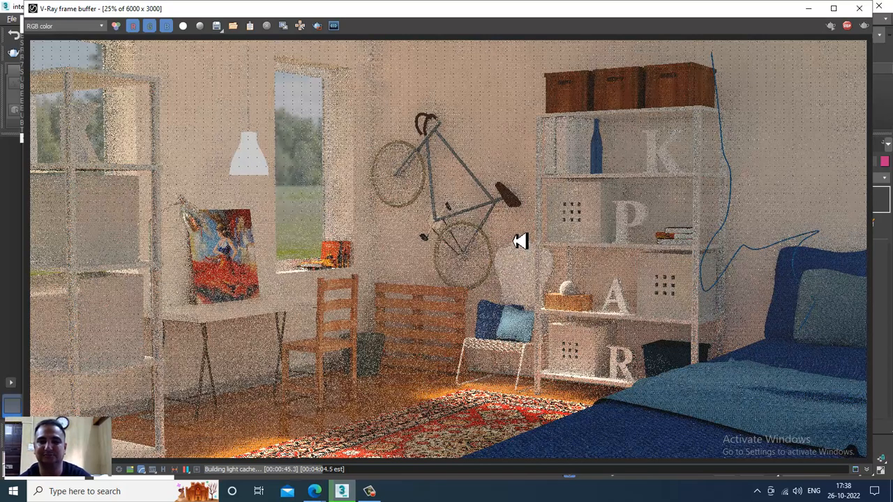
scroll(511, 249, "down", 1)
scroll(510, 251, "up", 1)
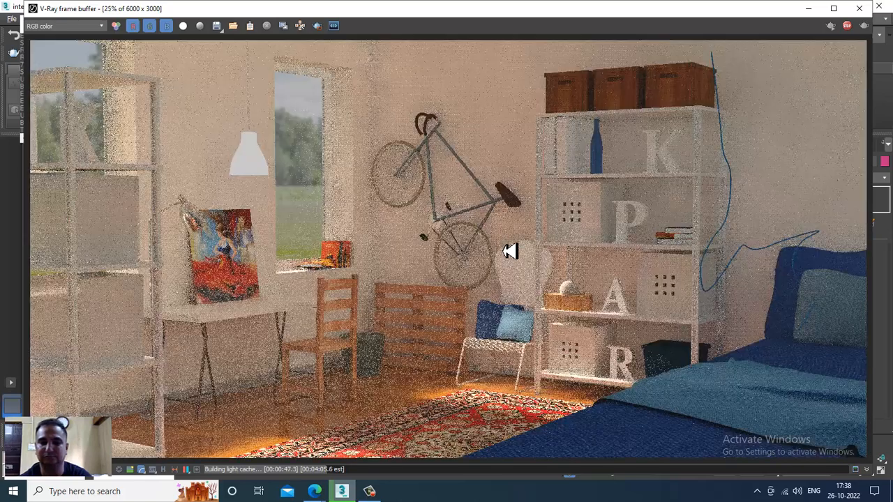
left_click_drag(732, 11, 738, 32)
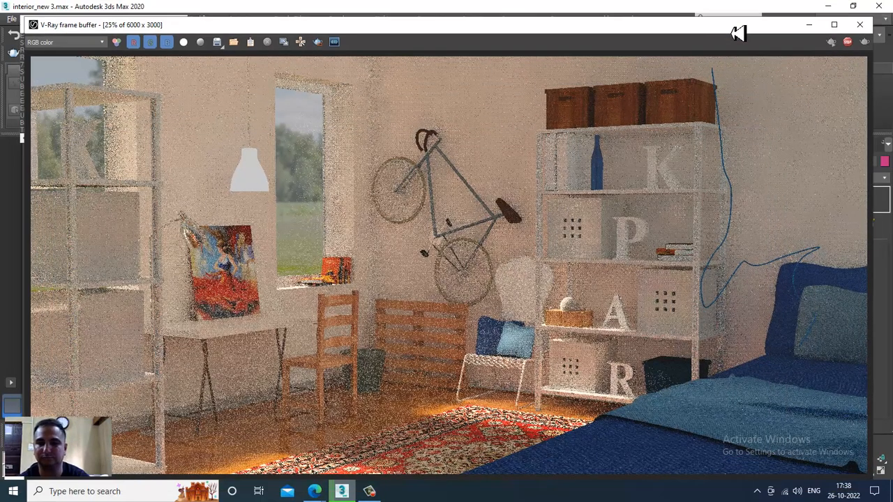